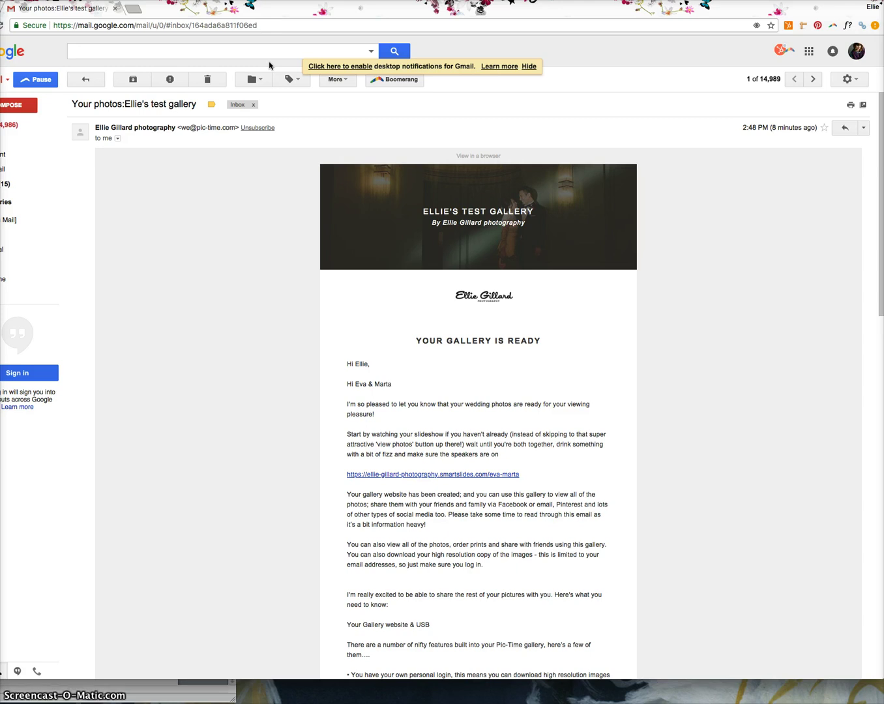
Step: Open the wedding photo gallery from the "Your gallery is ready" email
{"action": "left_click_drag", "start_coordinate": [636, 127], "coordinate": [681, 122]}
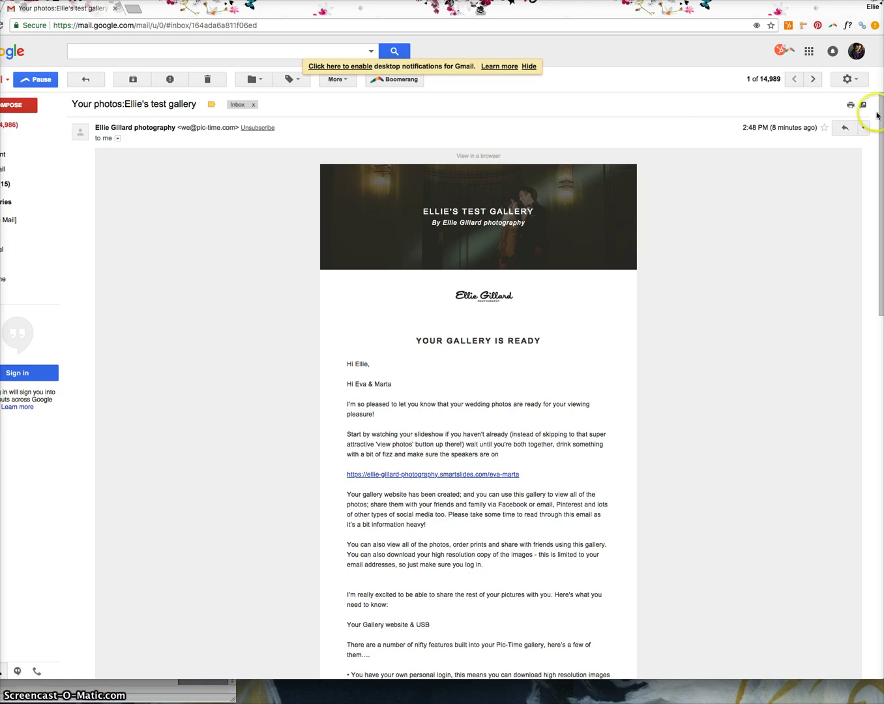
{"action": "left_click_drag", "start_coordinate": [874, 114], "coordinate": [717, 470]}
{"action": "left_click", "coordinate": [488, 415]}
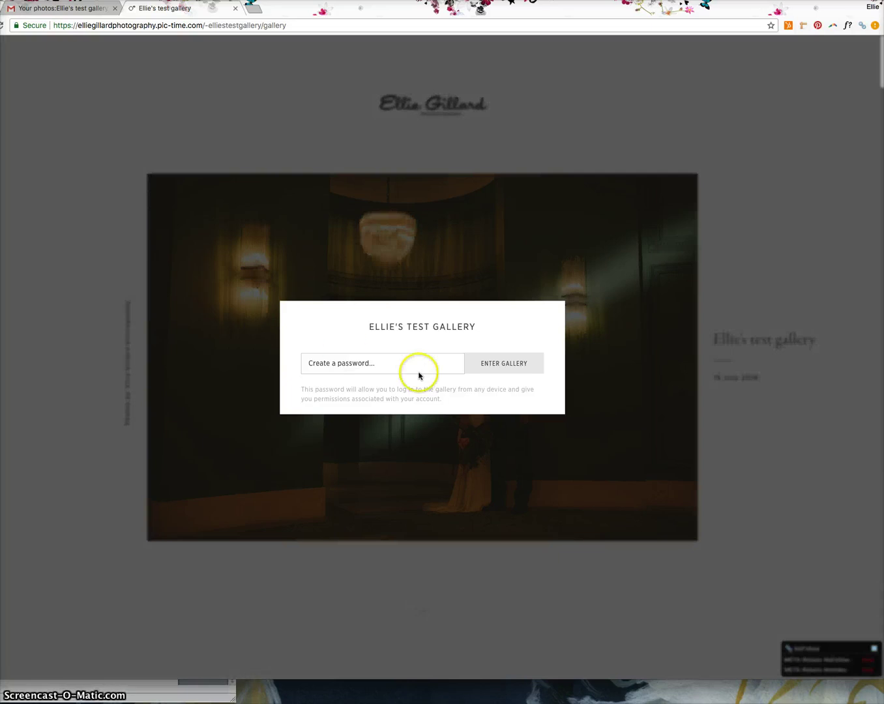
Step: Create a gallery password, enter the gallery and decline to save the password in the browser
{"action": "left_click", "coordinate": [394, 363]}
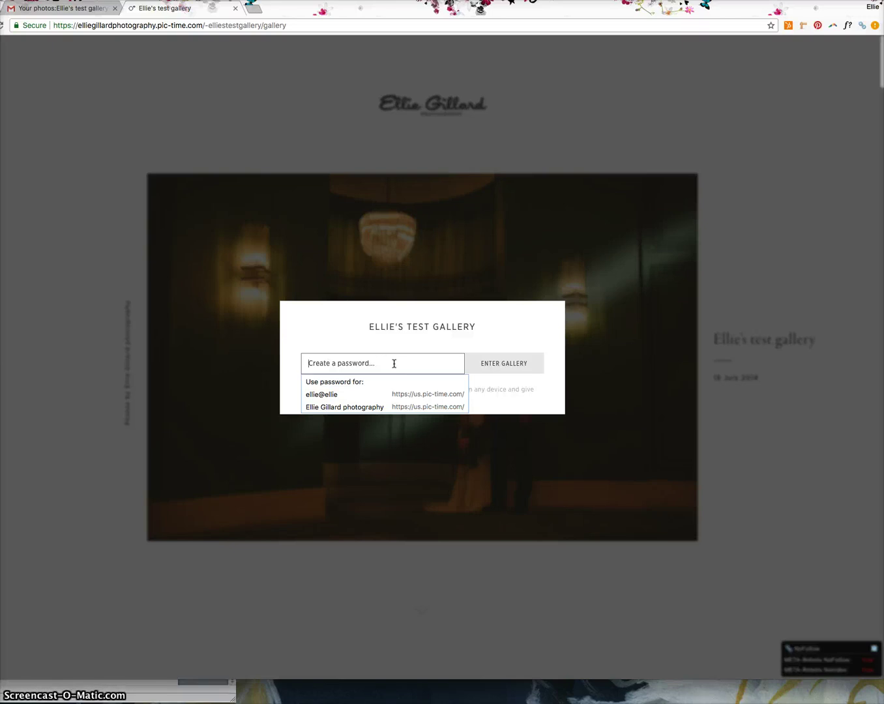
{"action": "type", "text": "e"}
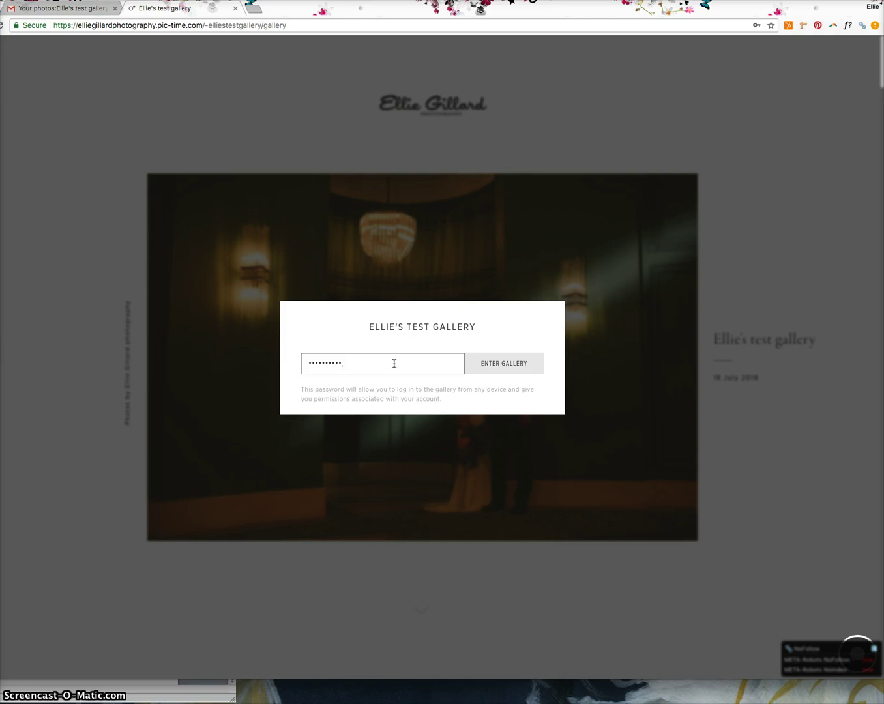
{"action": "left_click", "coordinate": [501, 368]}
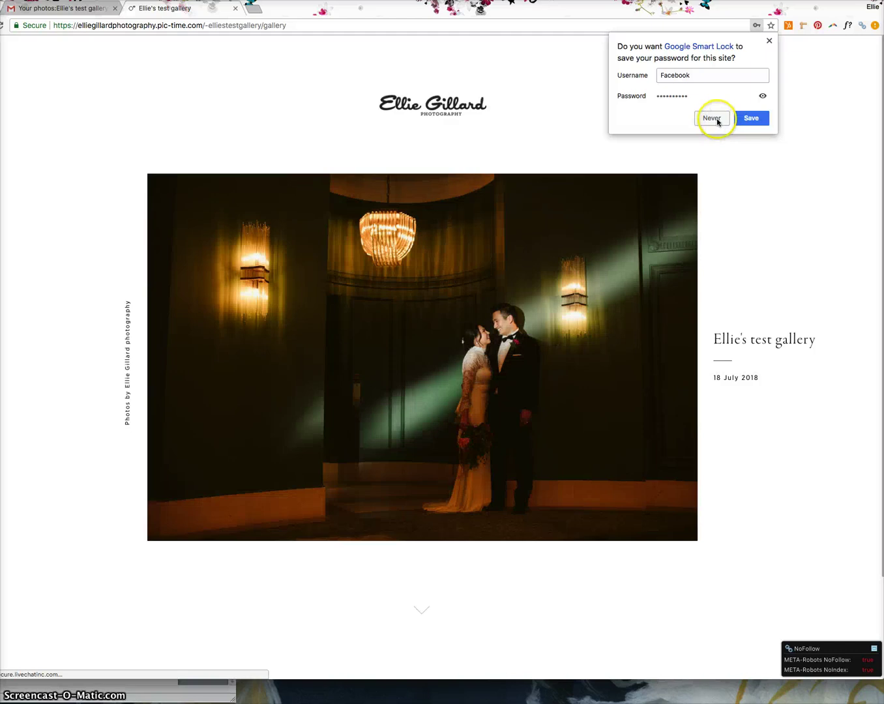
{"action": "left_click", "coordinate": [718, 119]}
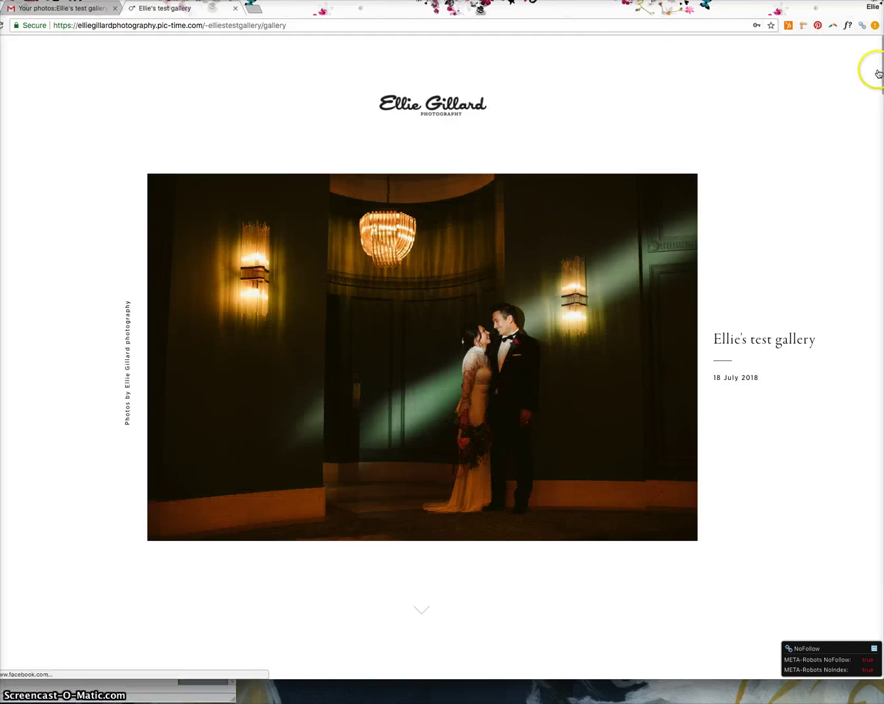
Step: Look through the gallery's cover image and the photos in the Getting Ready section
{"action": "left_click_drag", "start_coordinate": [879, 77], "coordinate": [856, 79]}
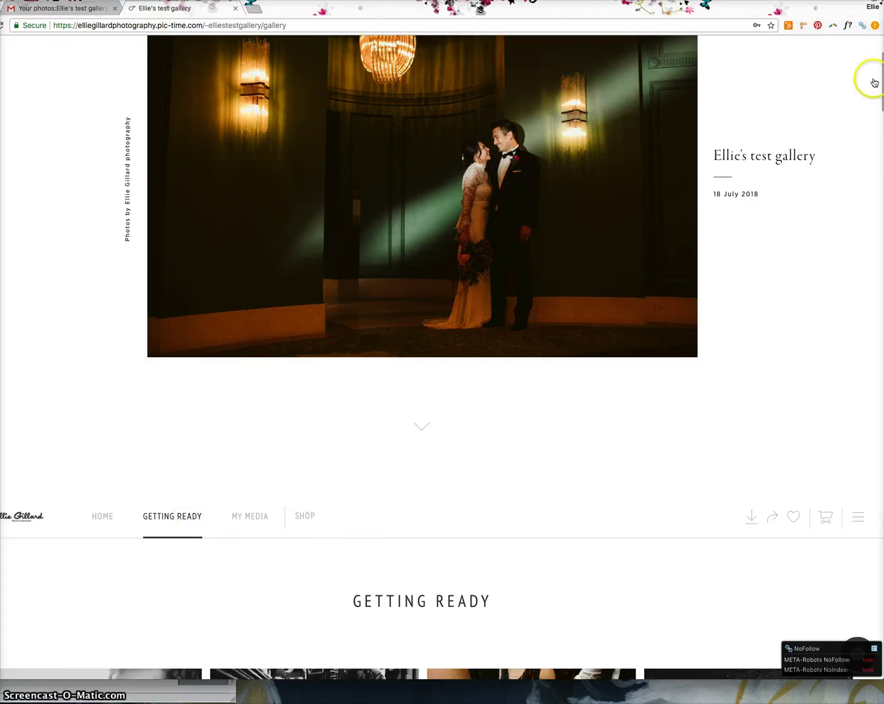
{"action": "left_click_drag", "start_coordinate": [882, 79], "coordinate": [852, 140]}
{"action": "scroll", "coordinate": [810, 190], "scroll_direction": "down", "scroll_amount": 20}
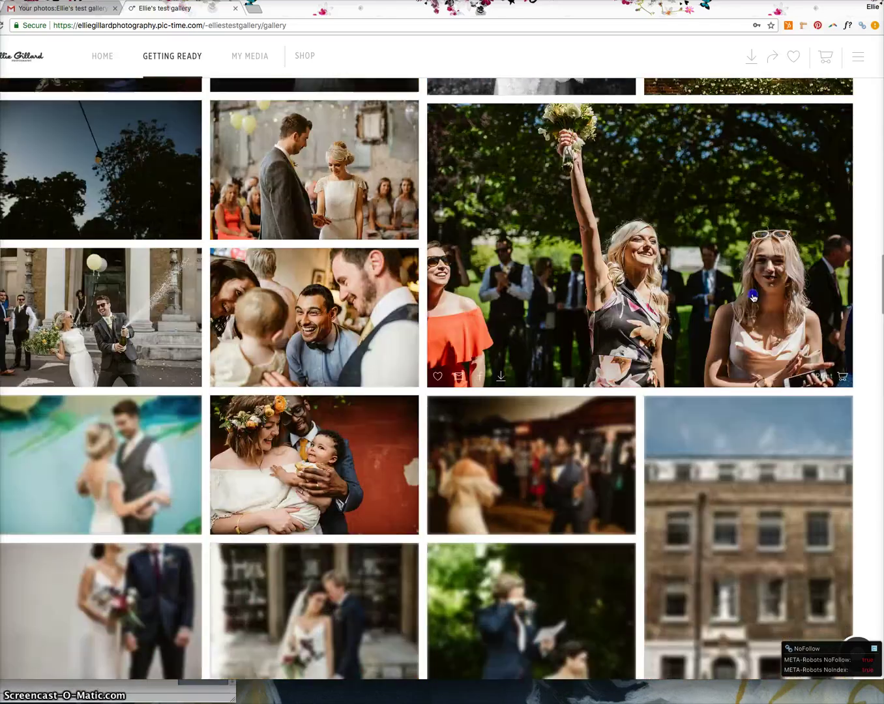
{"action": "scroll", "coordinate": [729, 333], "scroll_direction": "down", "scroll_amount": 20}
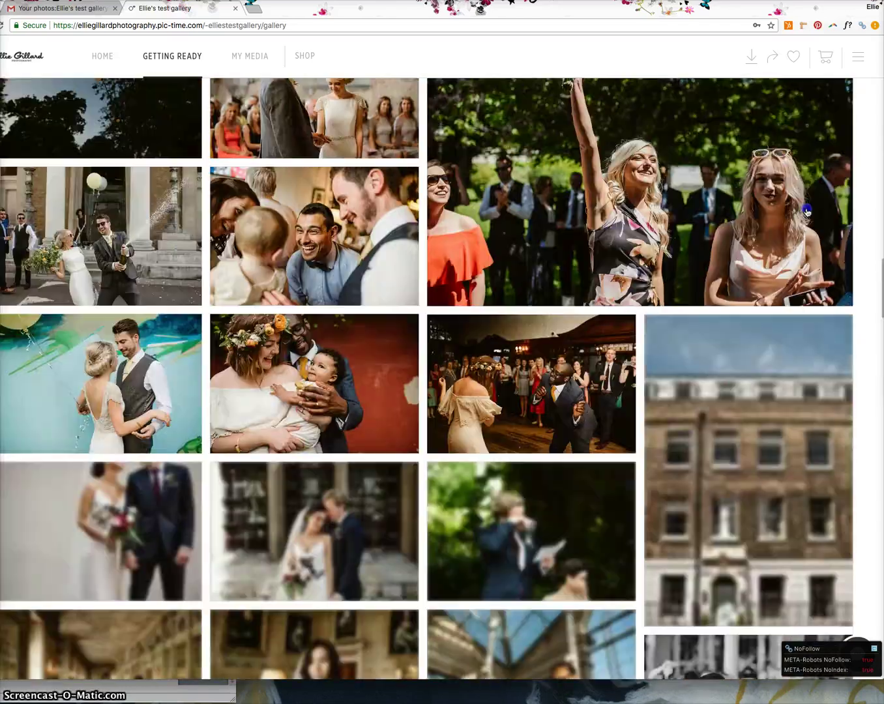
{"action": "scroll", "coordinate": [816, 168], "scroll_direction": "up", "scroll_amount": 20}
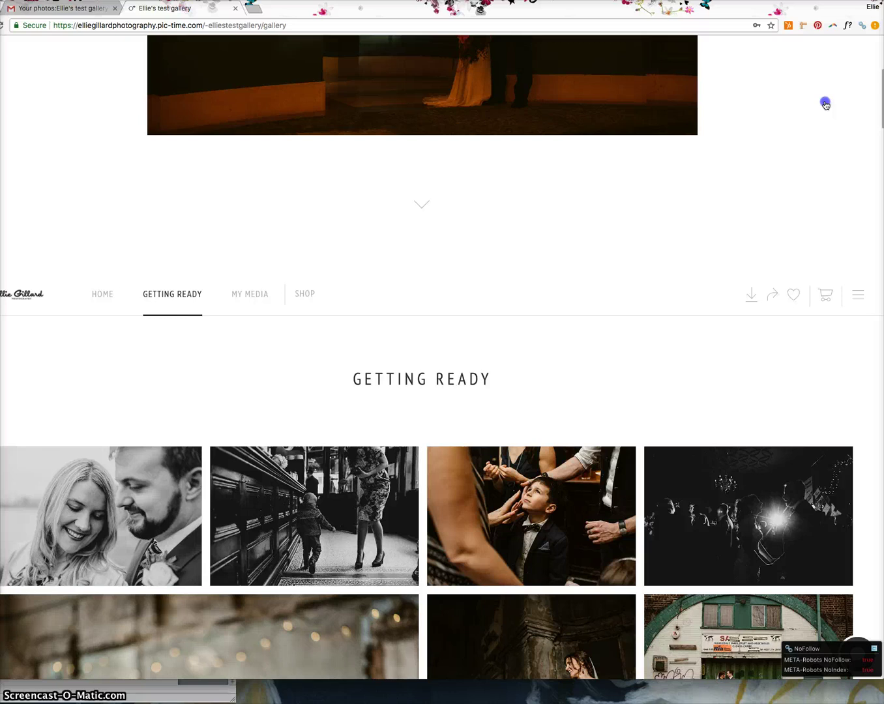
{"action": "scroll", "coordinate": [824, 104], "scroll_direction": "down", "scroll_amount": 4}
{"action": "scroll", "coordinate": [823, 117], "scroll_direction": "down", "scroll_amount": 3}
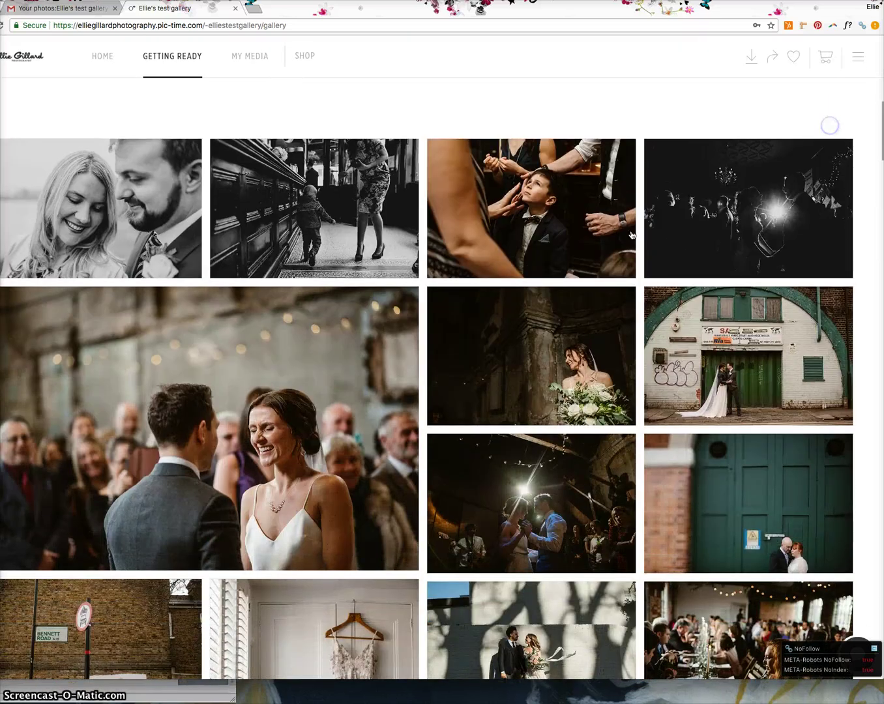
Step: Shrink the large ceremony photo and enlarge the photo of the couple in front of the green arched warehouse
{"action": "mouse_move", "coordinate": [345, 355]}
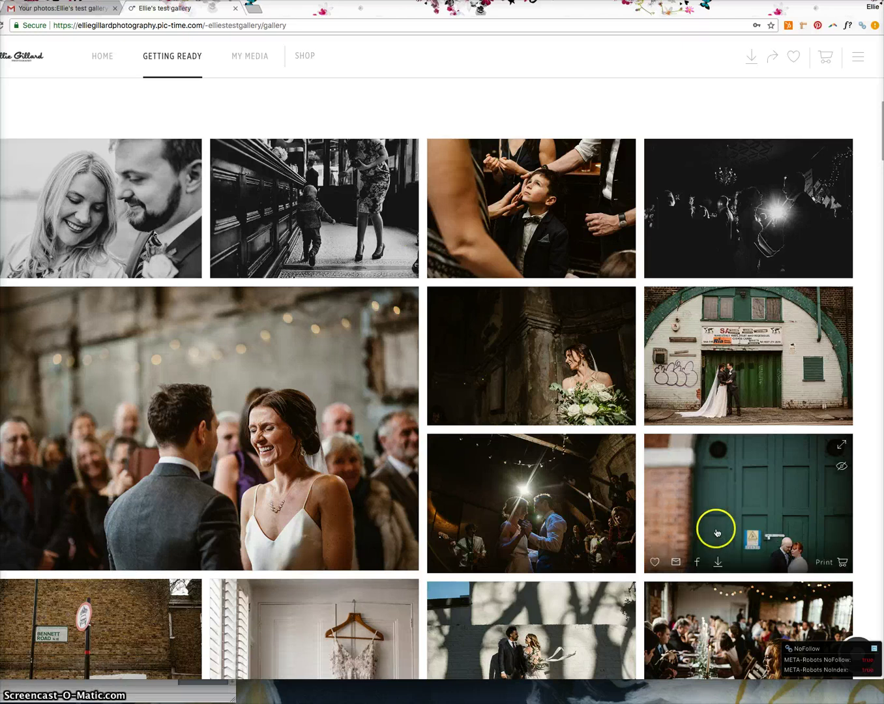
{"action": "left_click", "coordinate": [405, 297]}
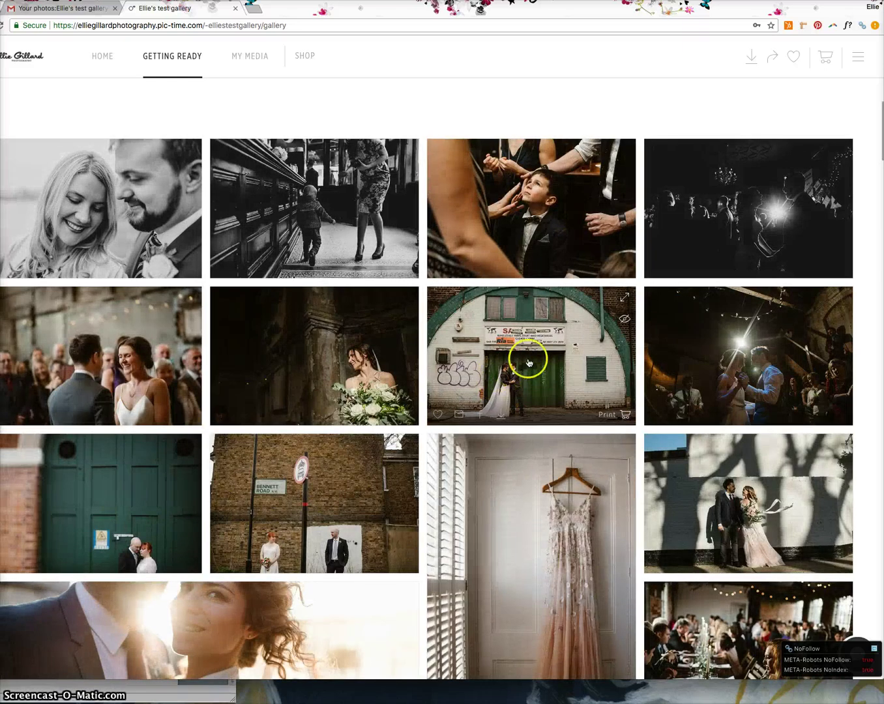
{"action": "left_click", "coordinate": [623, 296]}
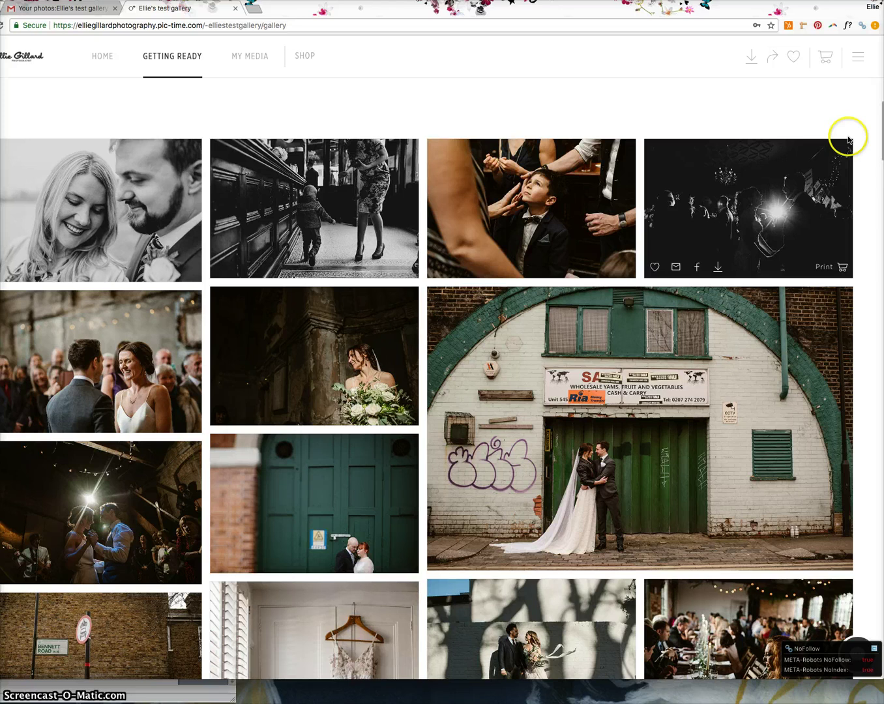
{"action": "scroll", "coordinate": [872, 133], "scroll_direction": "down", "scroll_amount": 7}
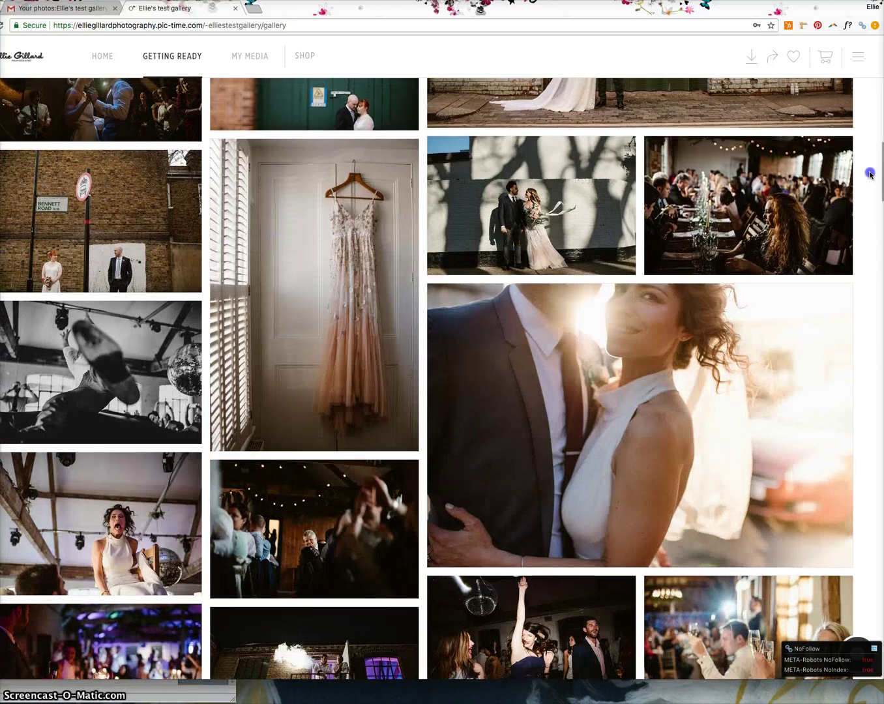
{"action": "scroll", "coordinate": [871, 174], "scroll_direction": "up", "scroll_amount": 9}
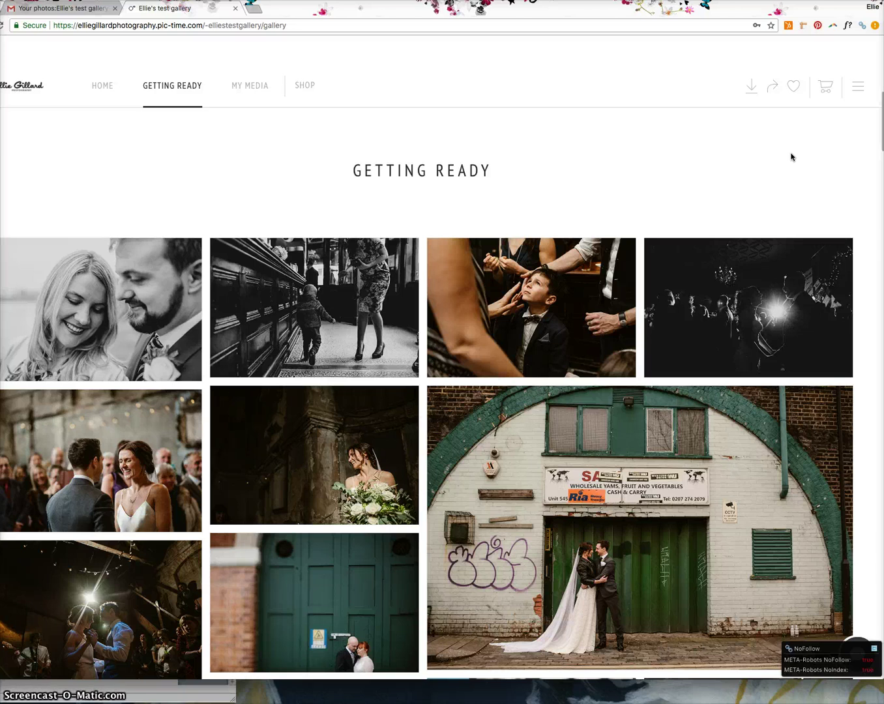
Step: Hide the black-and-white toddler photo and the garden photo with the green dress from guests
{"action": "mouse_move", "coordinate": [384, 275]}
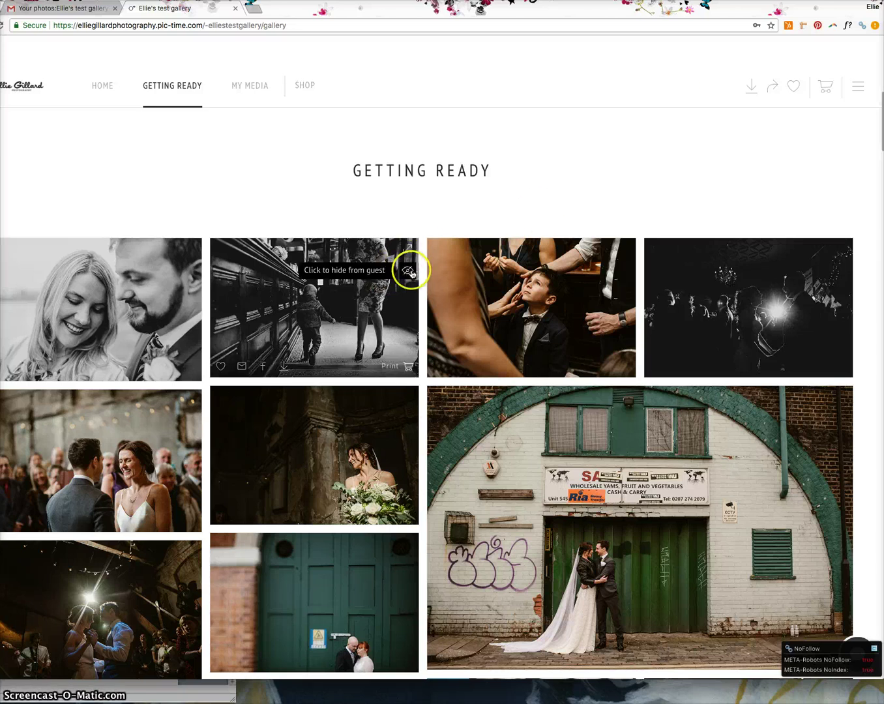
{"action": "left_click", "coordinate": [407, 275]}
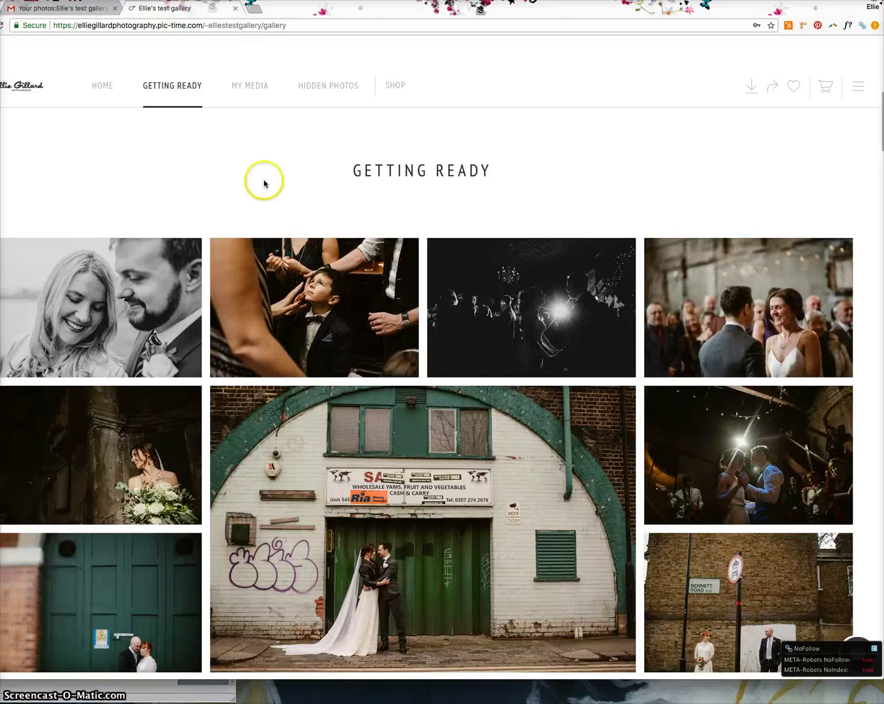
{"action": "left_click_drag", "start_coordinate": [872, 125], "coordinate": [862, 191]}
{"action": "scroll", "coordinate": [862, 192], "scroll_direction": "down", "scroll_amount": 6}
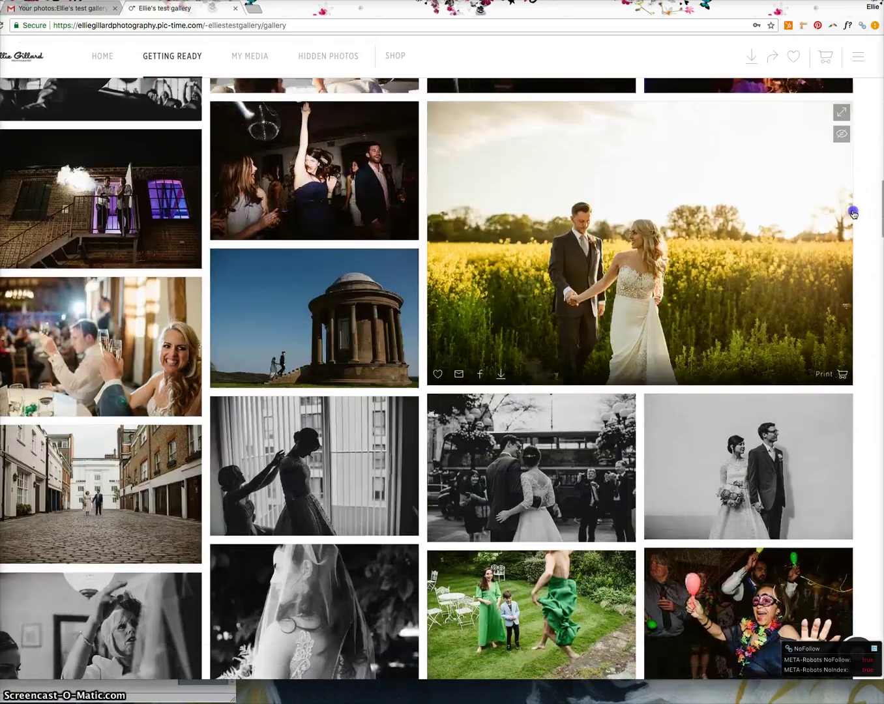
{"action": "scroll", "coordinate": [852, 213], "scroll_direction": "down", "scroll_amount": 5}
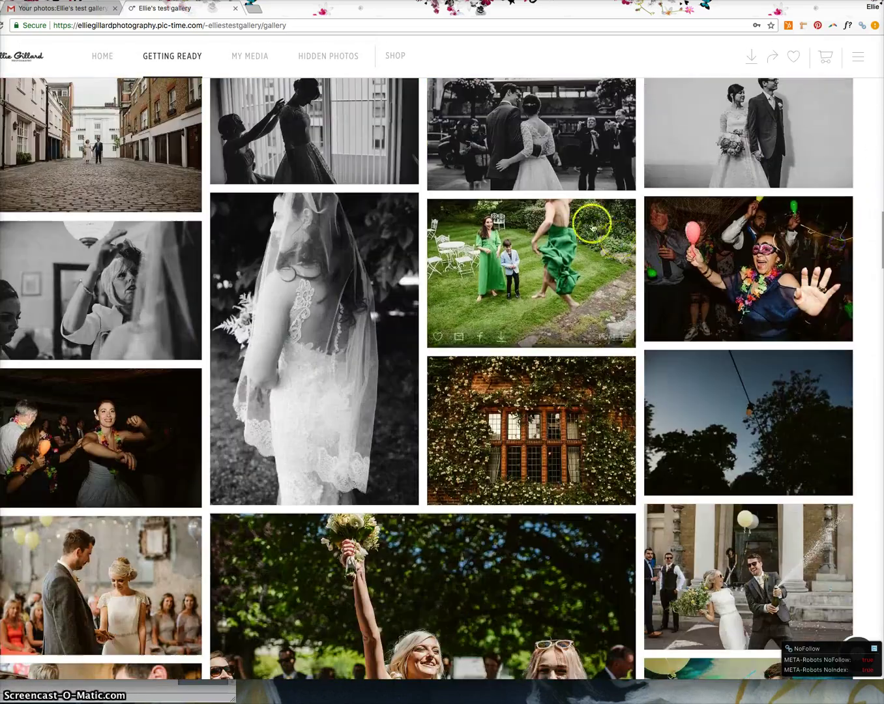
{"action": "left_click", "coordinate": [623, 221]}
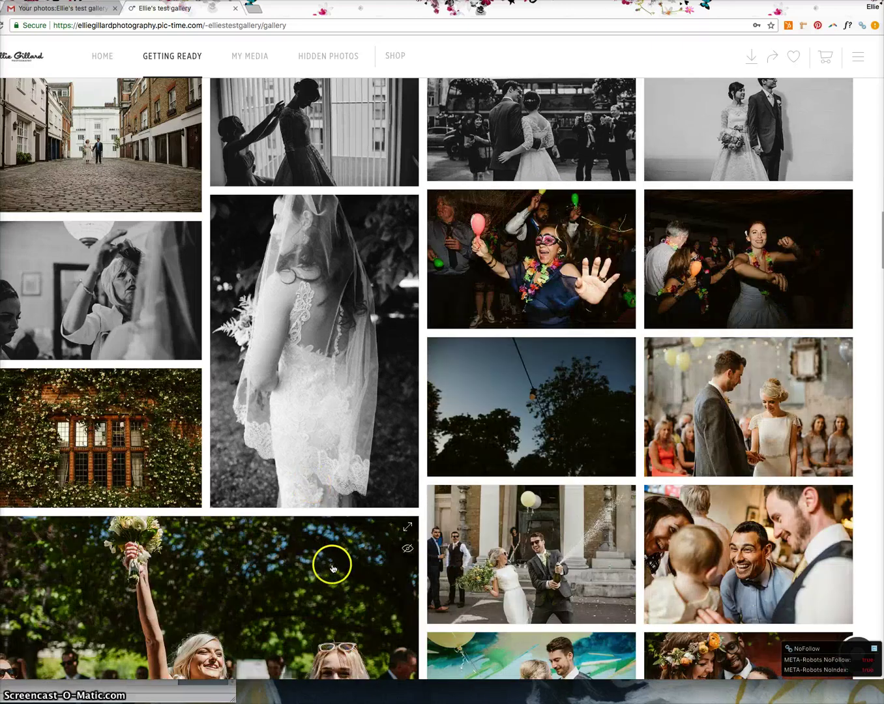
Step: View the Hidden Photos section and return to the Getting Ready section
{"action": "left_click_drag", "start_coordinate": [878, 242], "coordinate": [860, 289]}
{"action": "left_click", "coordinate": [306, 56]}
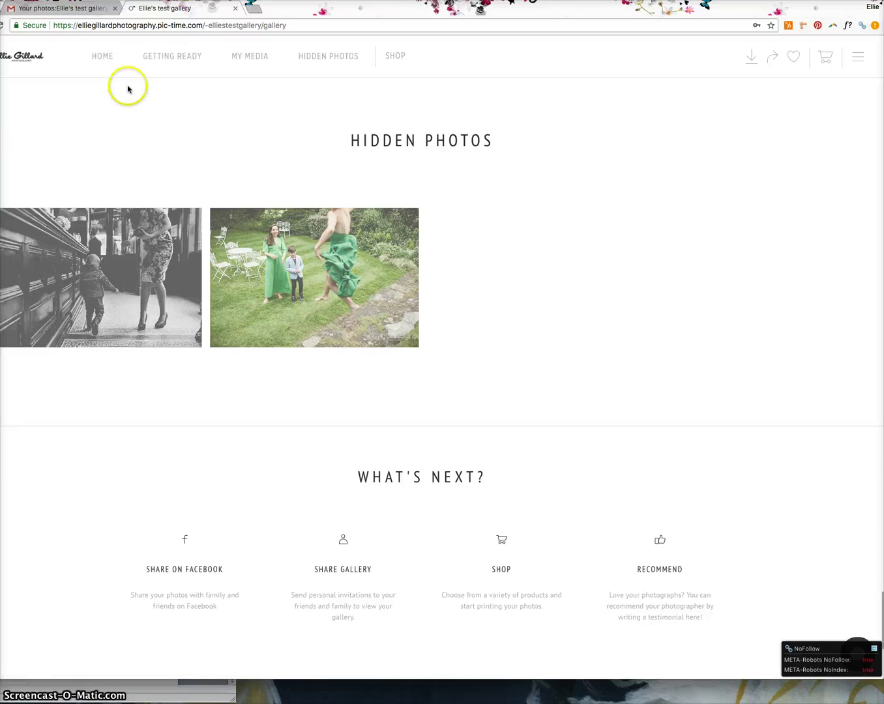
{"action": "left_click", "coordinate": [164, 62]}
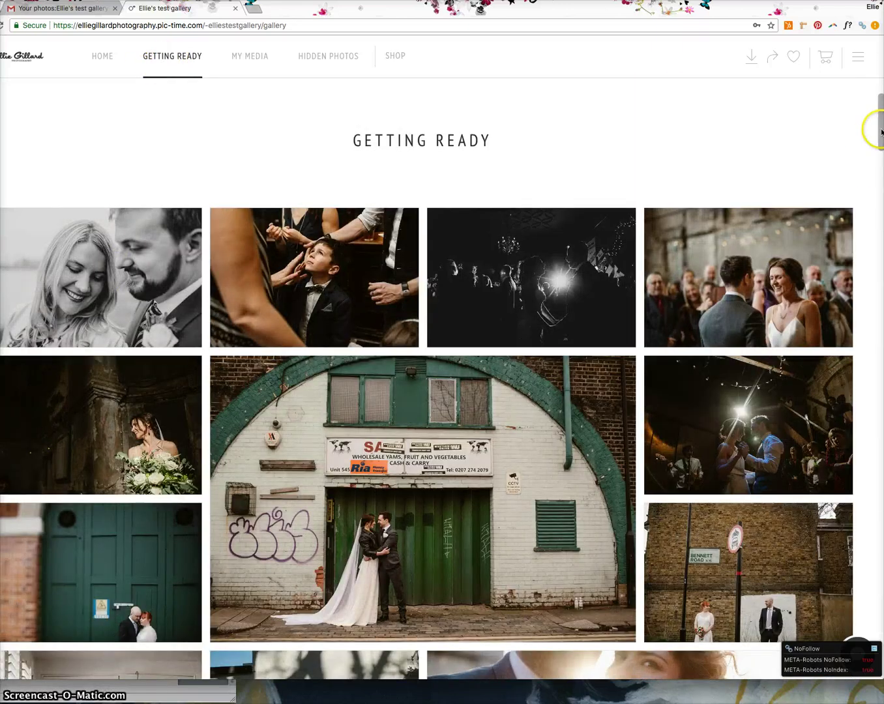
Step: Examine the favourite, email, Facebook and download options on the photo of the couple in the yellow field
{"action": "left_click_drag", "start_coordinate": [880, 132], "coordinate": [854, 214]}
{"action": "mouse_move", "coordinate": [451, 385]}
{"action": "left_click", "coordinate": [437, 440]}
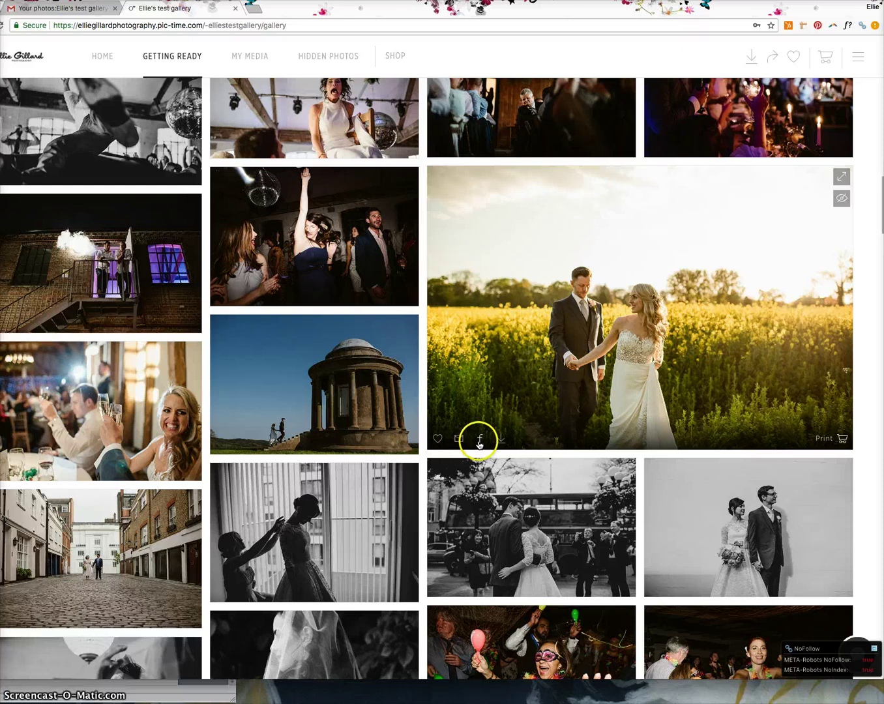
{"action": "left_click", "coordinate": [500, 441]}
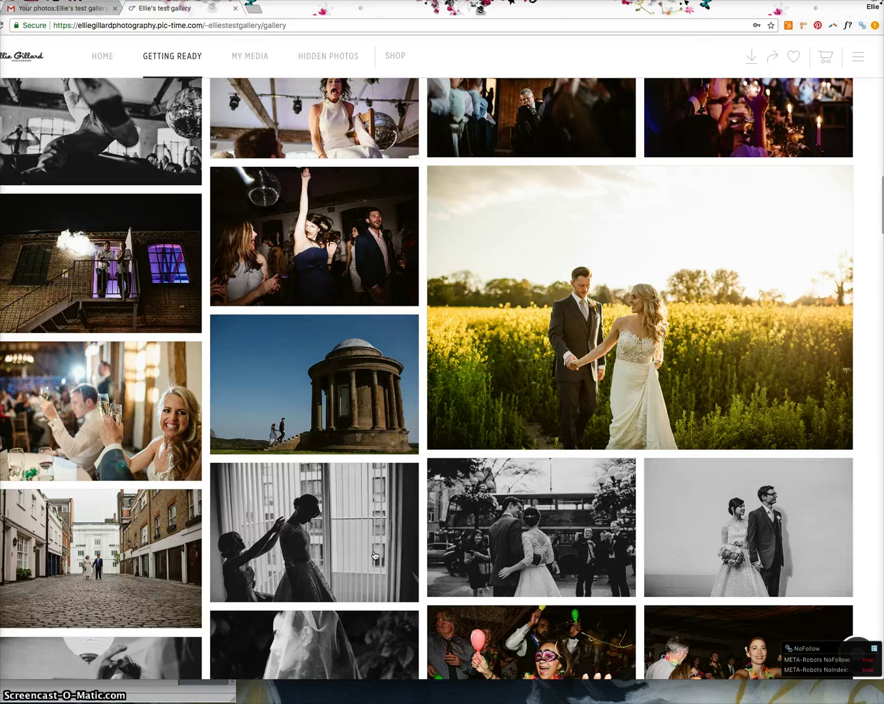
Step: Mark the dance-floor, window silhouette and champagne toast photos for sharing by email
{"action": "mouse_move", "coordinate": [451, 432]}
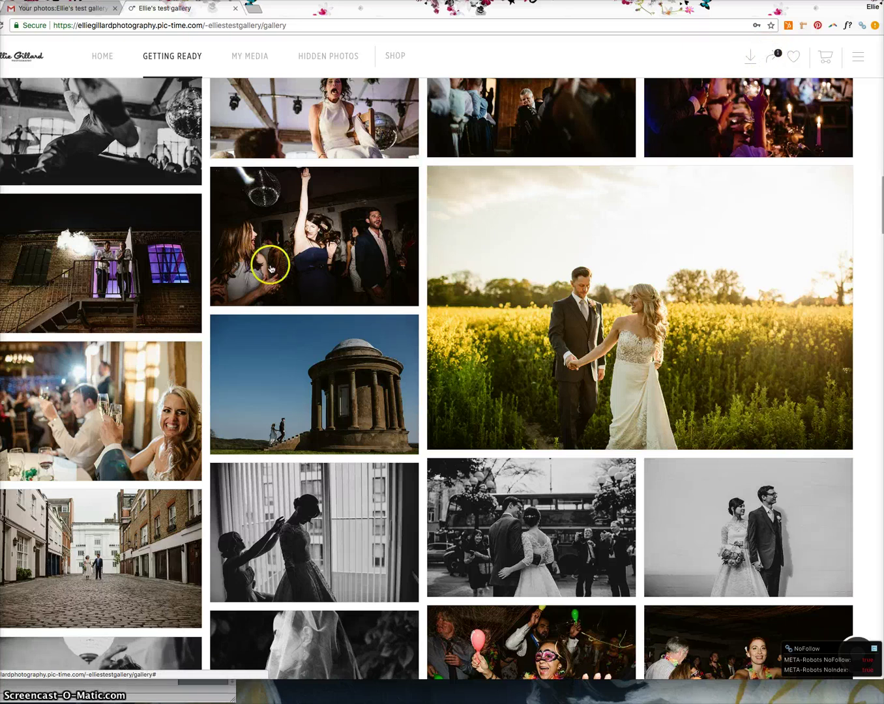
{"action": "mouse_move", "coordinate": [341, 292]}
{"action": "left_click", "coordinate": [241, 296]}
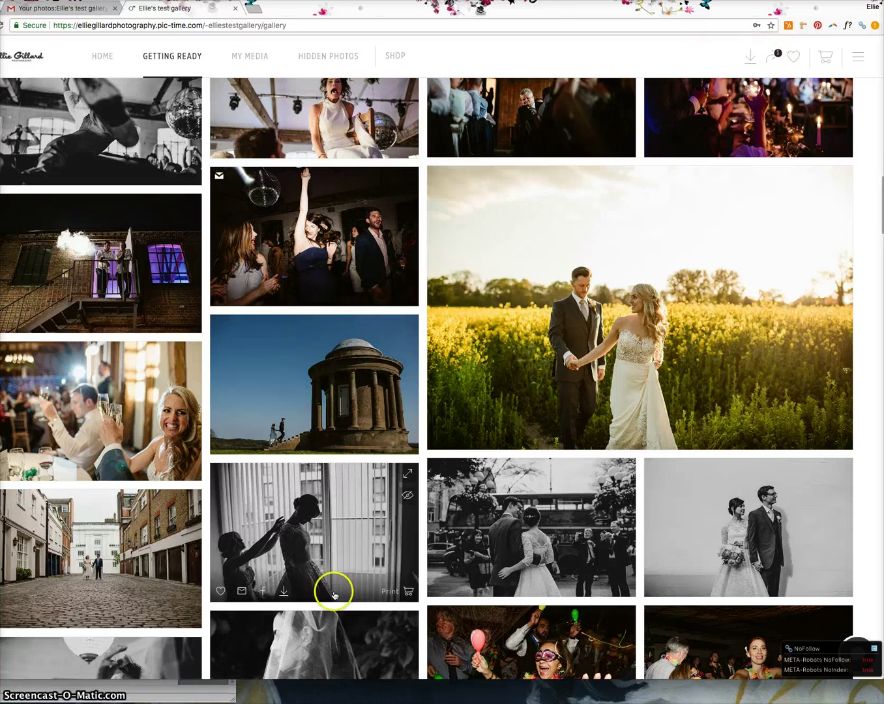
{"action": "left_click", "coordinate": [239, 590]}
{"action": "mouse_move", "coordinate": [60, 473]}
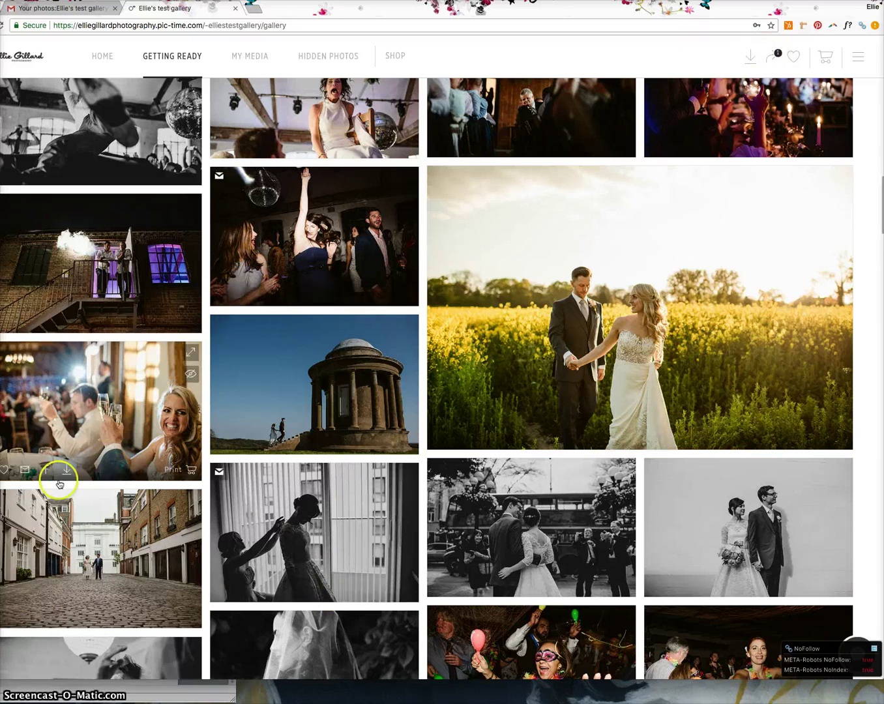
{"action": "left_click", "coordinate": [24, 471]}
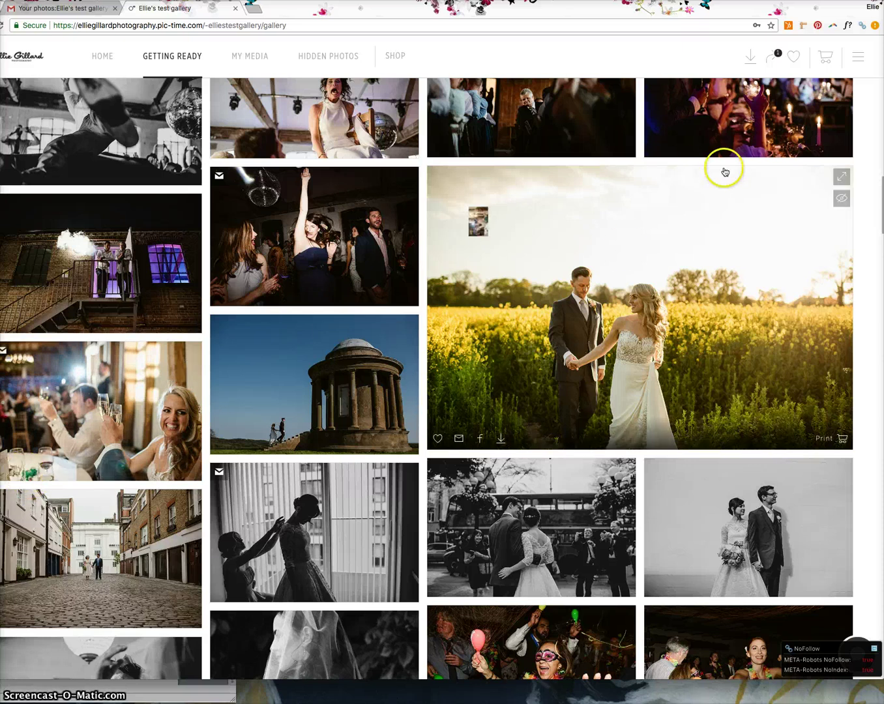
Step: Open the photo sharing options, view the gallery's Get Link option and select the gallery link
{"action": "left_click", "coordinate": [775, 59]}
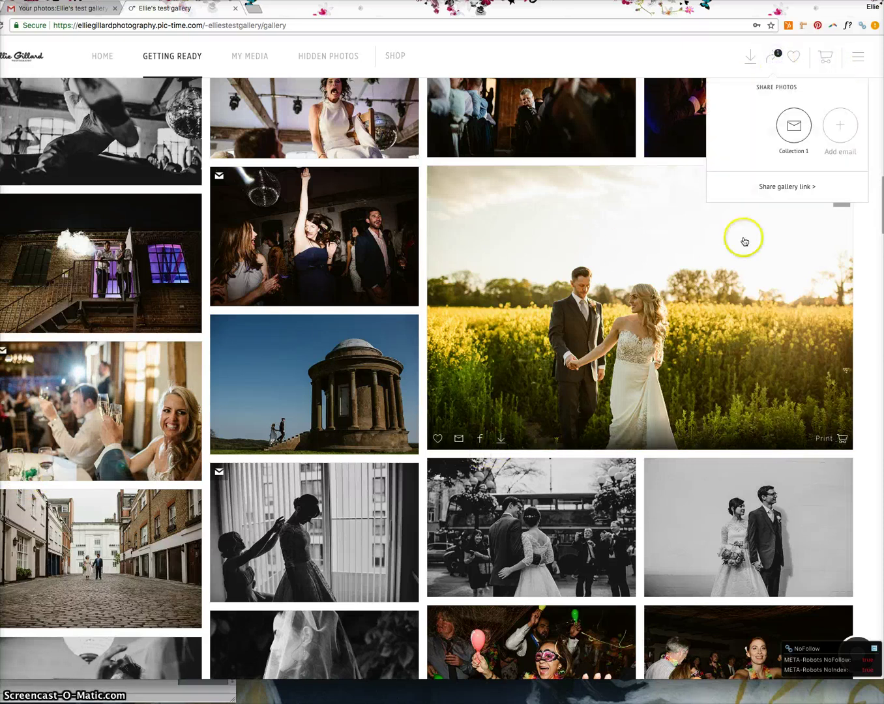
{"action": "left_click", "coordinate": [839, 125]}
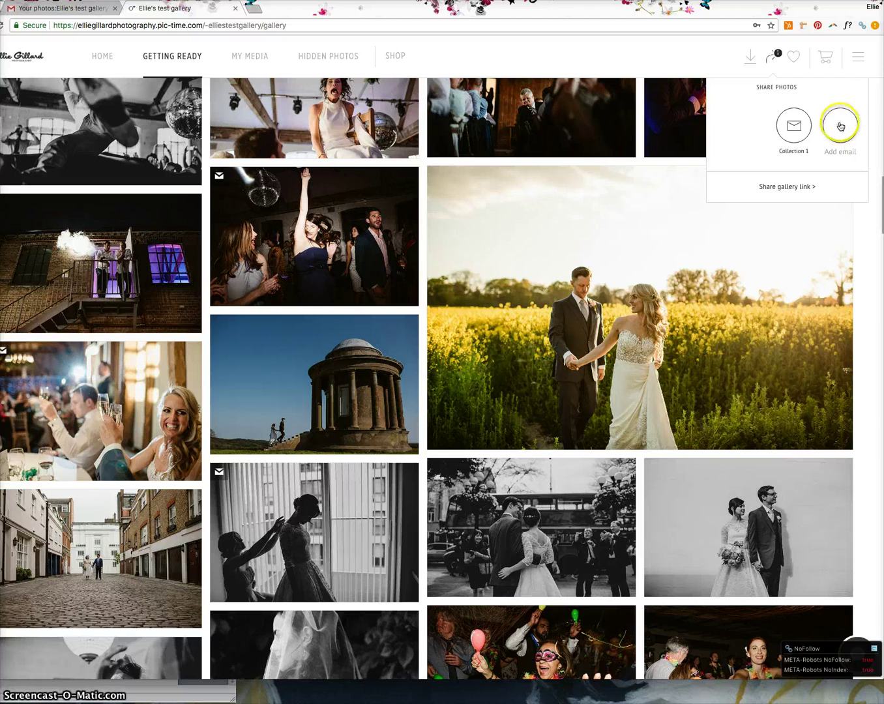
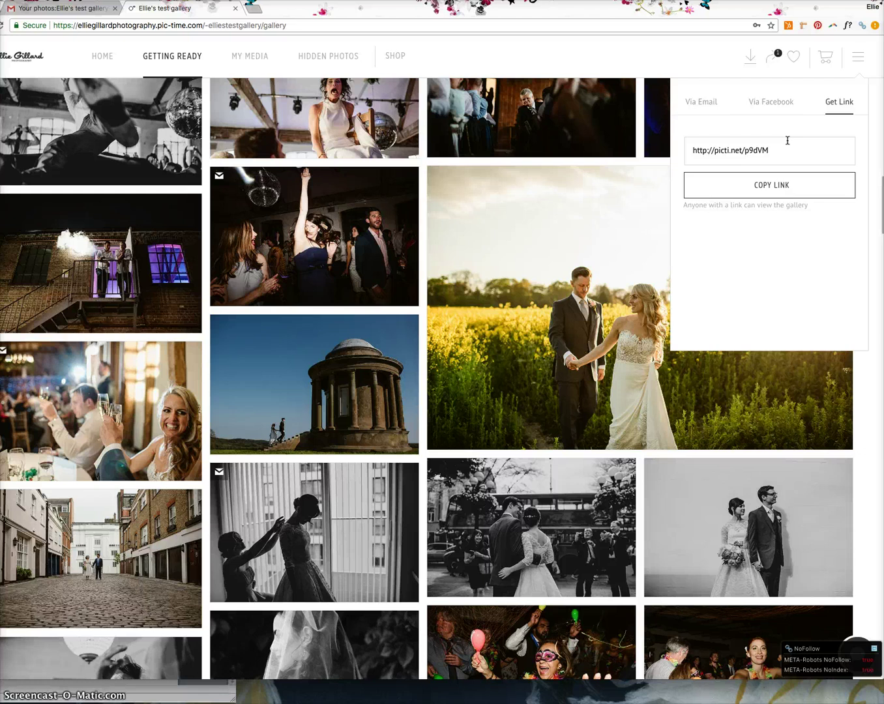
{"action": "left_click_drag", "start_coordinate": [726, 148], "coordinate": [672, 150]}
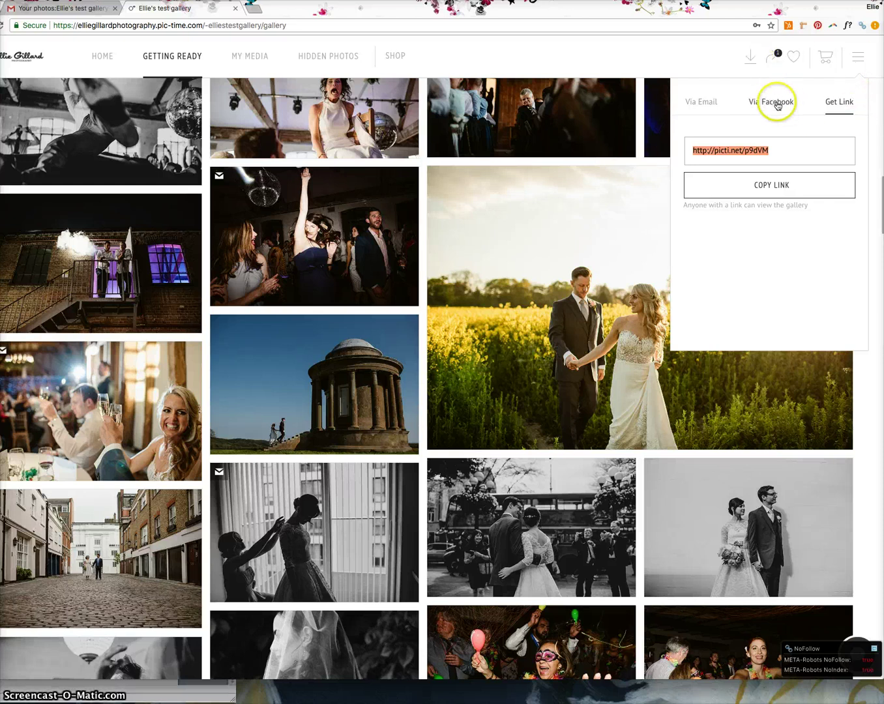
Step: Mark the photo of the couple in the yellow field for download
{"action": "mouse_move", "coordinate": [552, 386]}
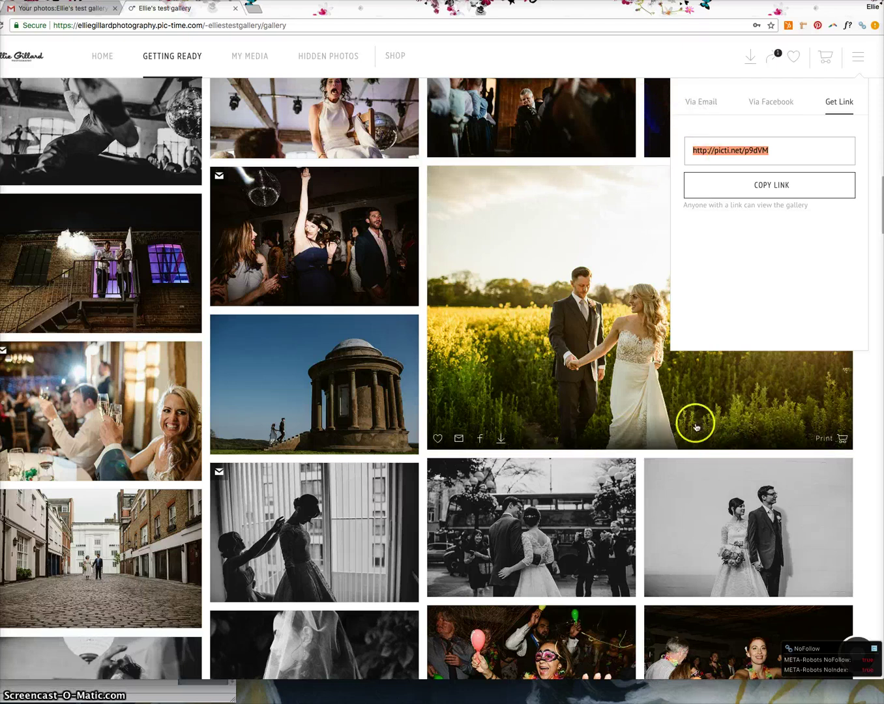
{"action": "left_click", "coordinate": [499, 437]}
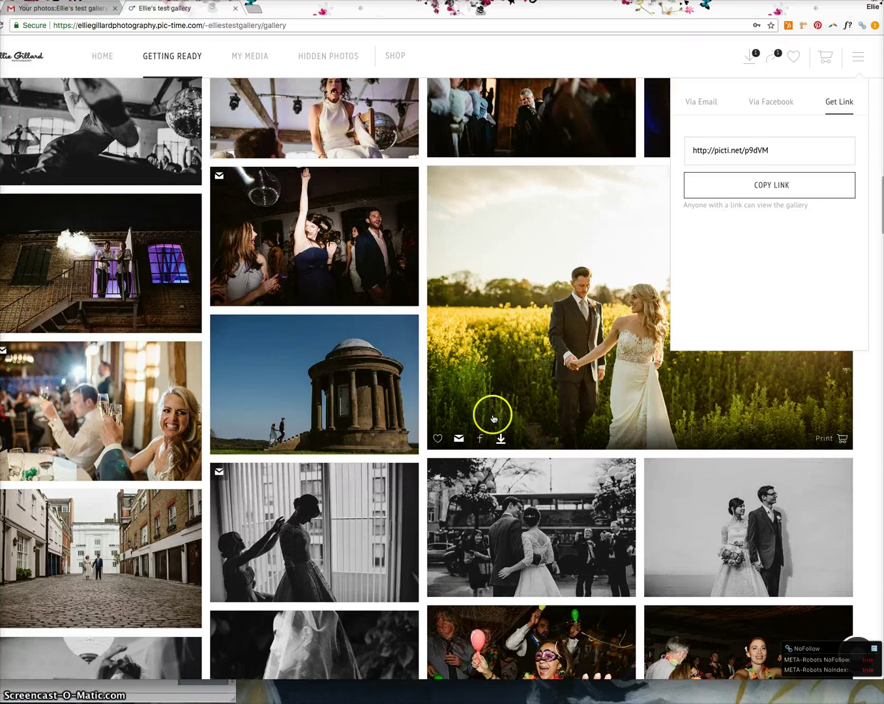
Step: Mark the domed building photo and the champagne toast photo for download
{"action": "mouse_move", "coordinate": [242, 449]}
{"action": "left_click", "coordinate": [285, 443]}
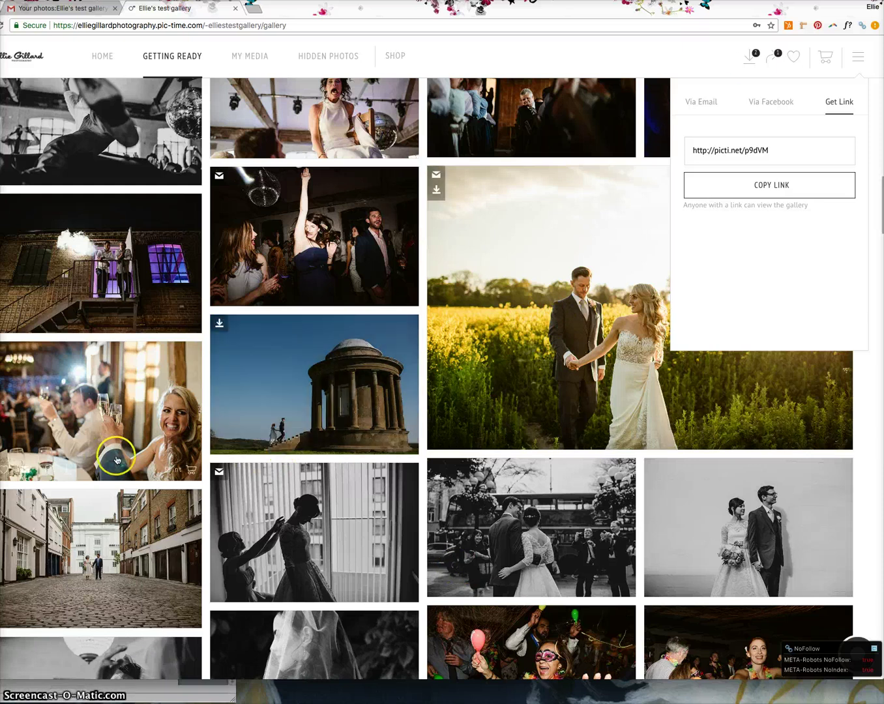
{"action": "left_click", "coordinate": [61, 471]}
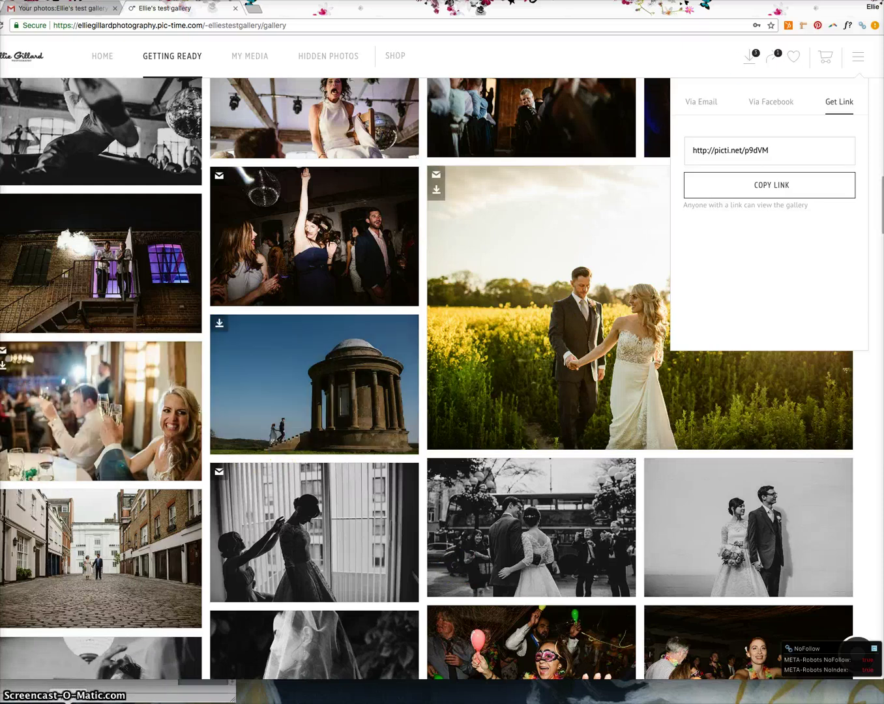
Step: Prepare a high-res download of the photos selected for download, then return to the gallery
{"action": "left_click", "coordinate": [750, 57]}
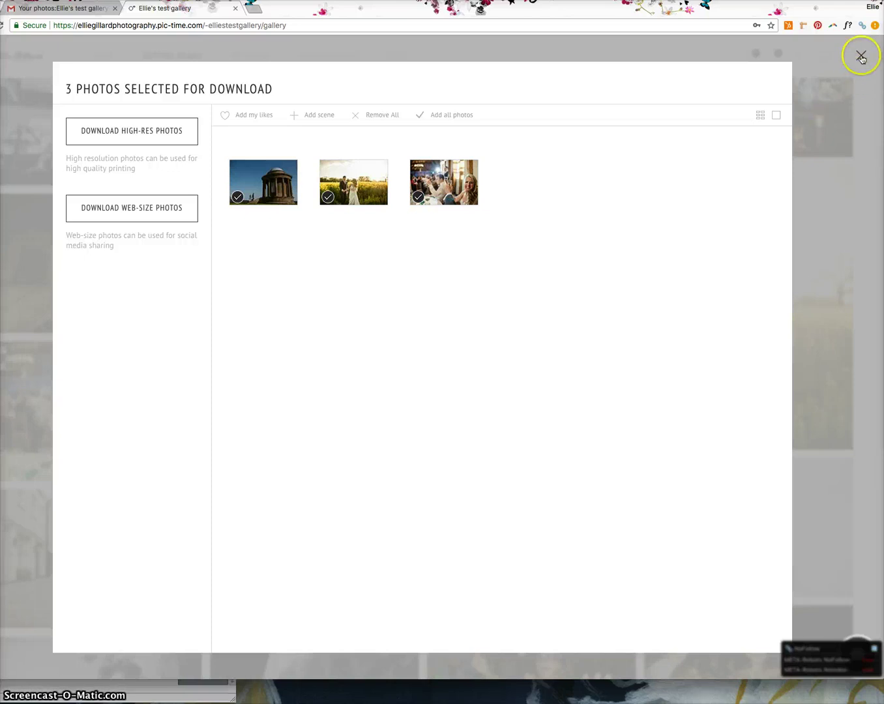
{"action": "left_click", "coordinate": [142, 136]}
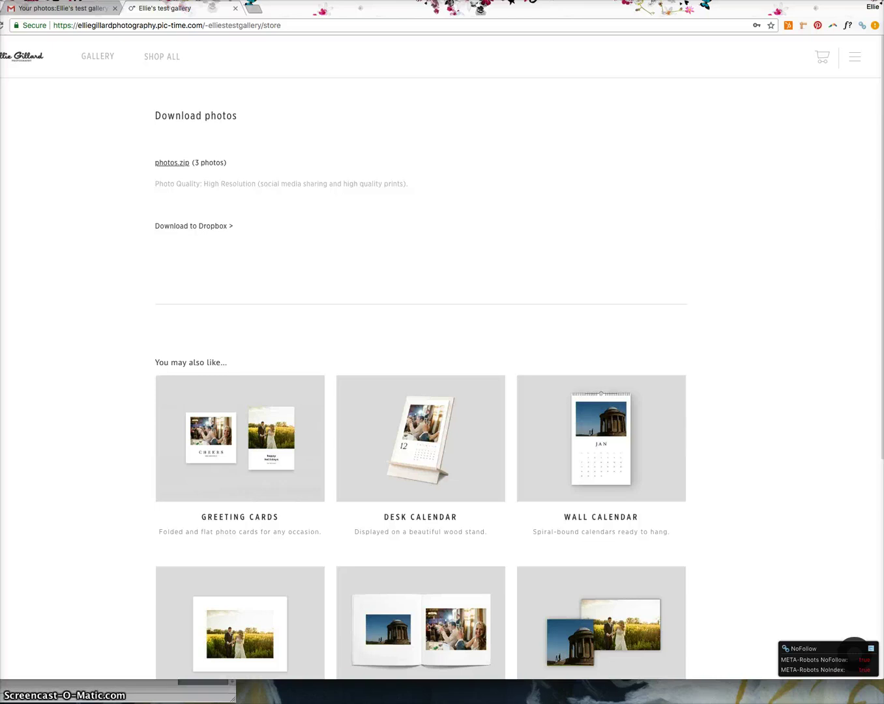
{"action": "left_click", "coordinate": [98, 58]}
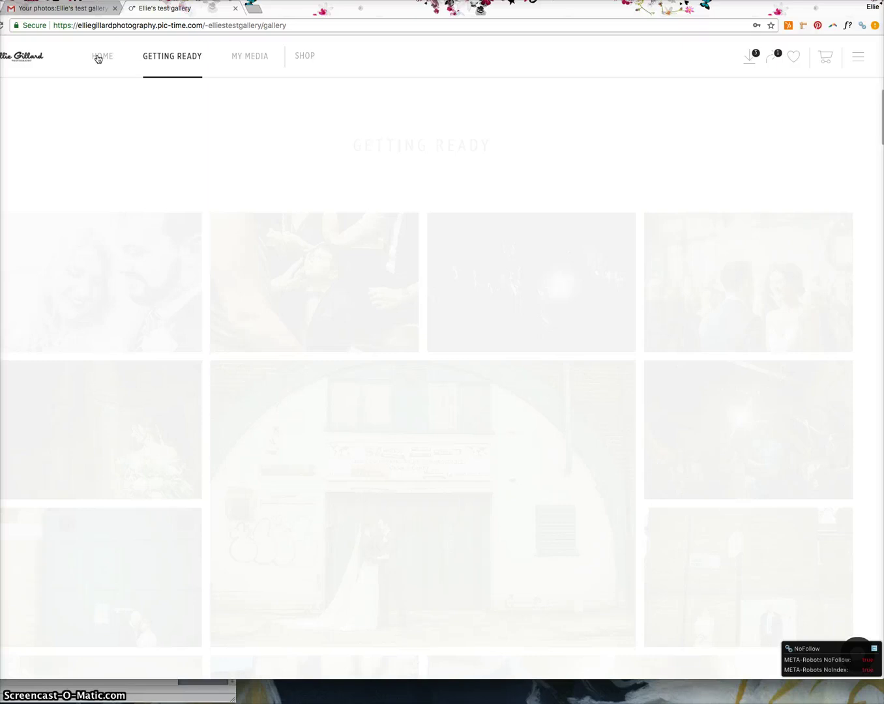
{"action": "left_click", "coordinate": [341, 124]}
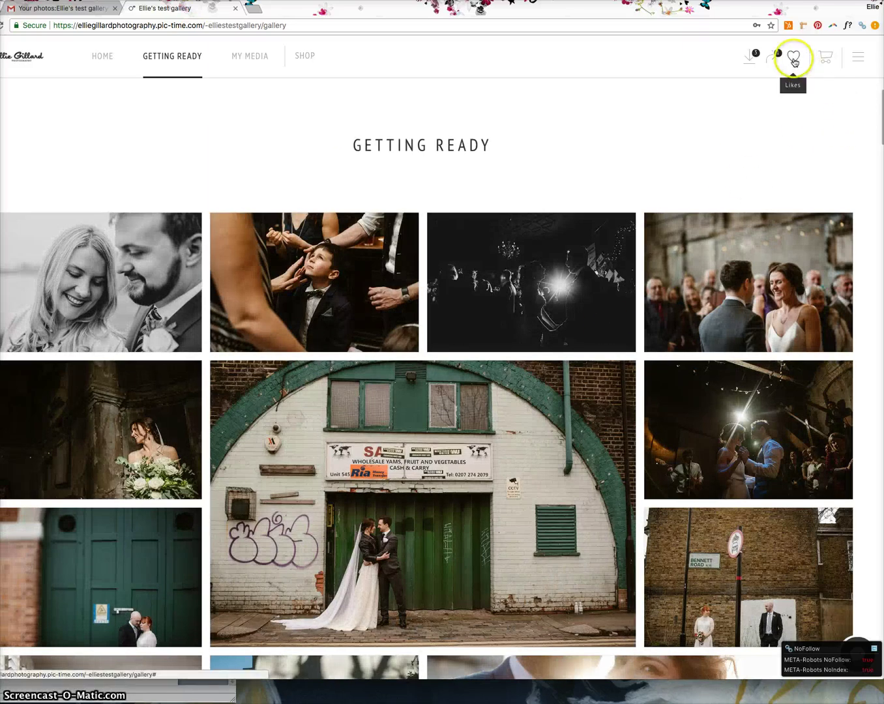
Step: Like all four photos in the first row of the Getting Ready scene
{"action": "mouse_move", "coordinate": [526, 342]}
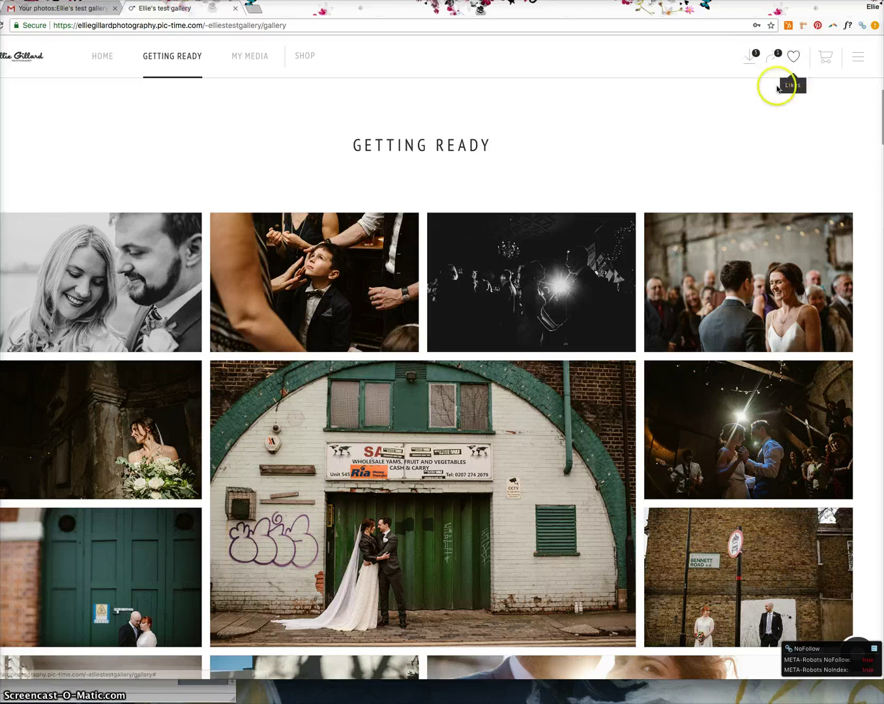
{"action": "mouse_move", "coordinate": [712, 314]}
{"action": "left_click", "coordinate": [655, 340]}
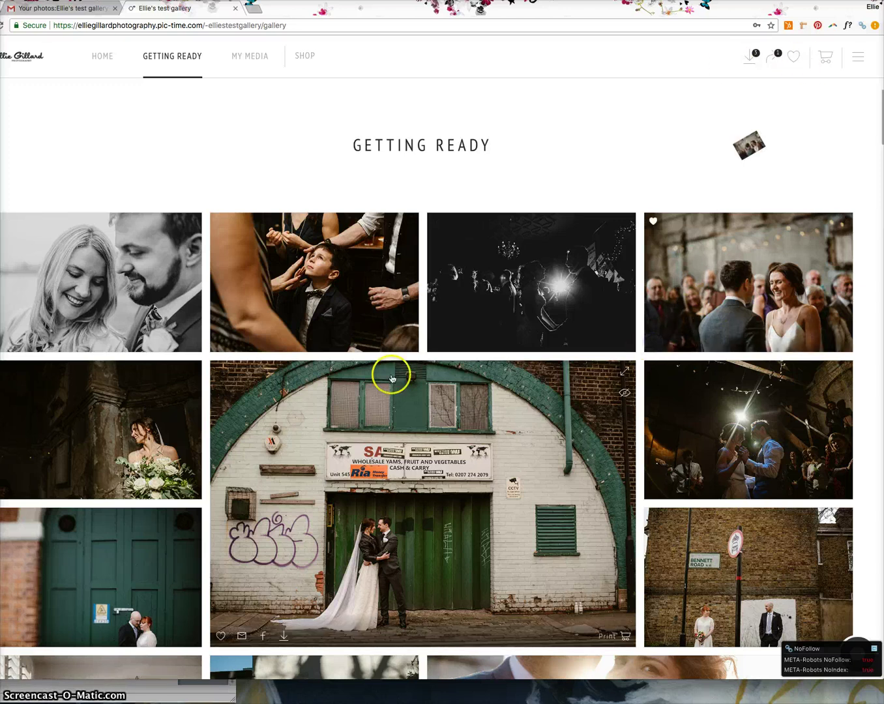
{"action": "left_click", "coordinate": [438, 341]}
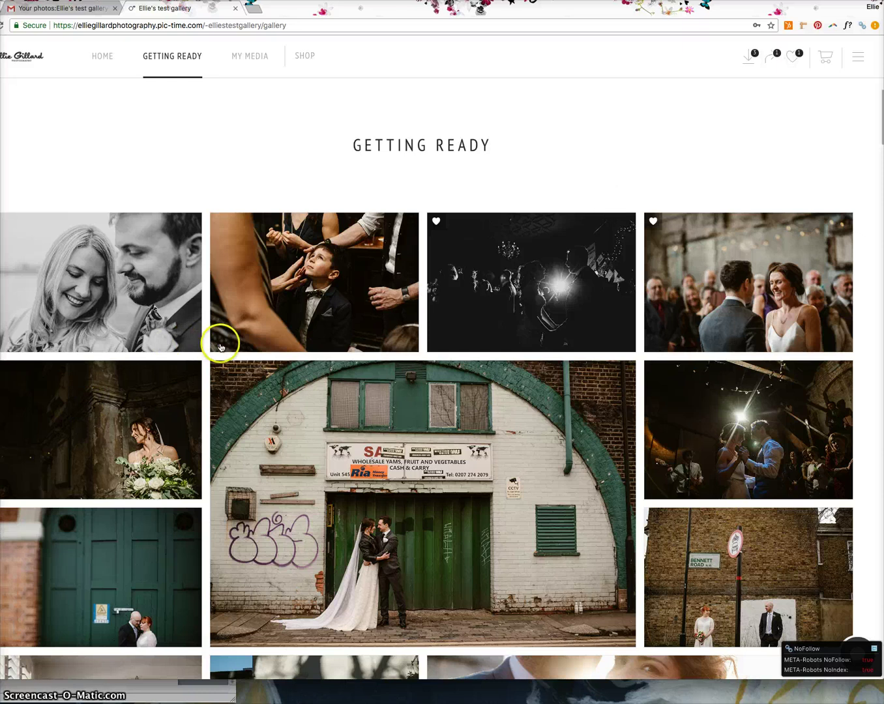
{"action": "left_click", "coordinate": [8, 340]}
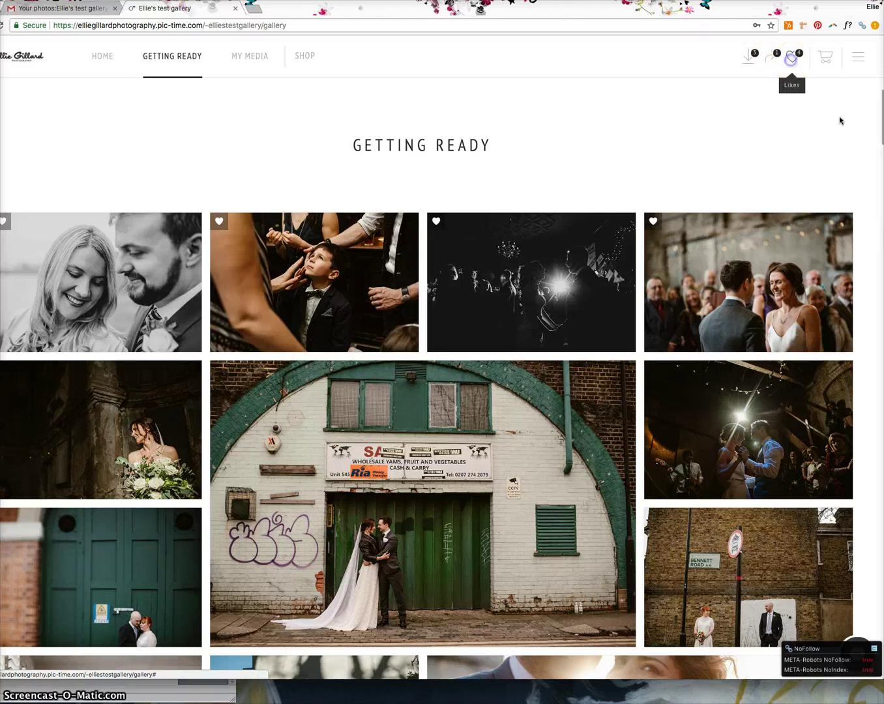
Step: View the liked photos, remove the laughing bride ceremony photo from them and return to the gallery
{"action": "left_click", "coordinate": [792, 58]}
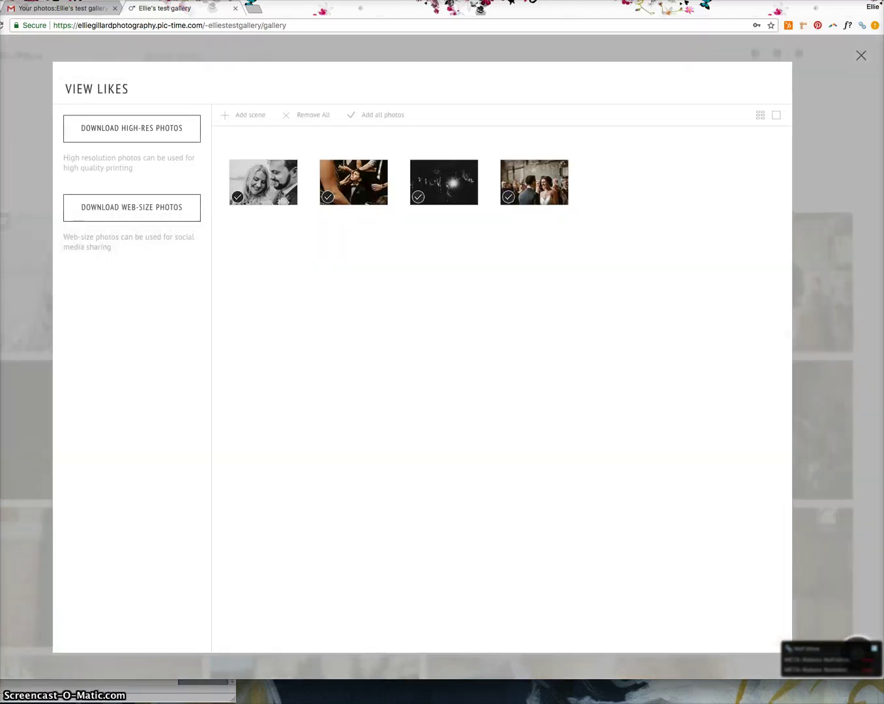
{"action": "left_click", "coordinate": [507, 197]}
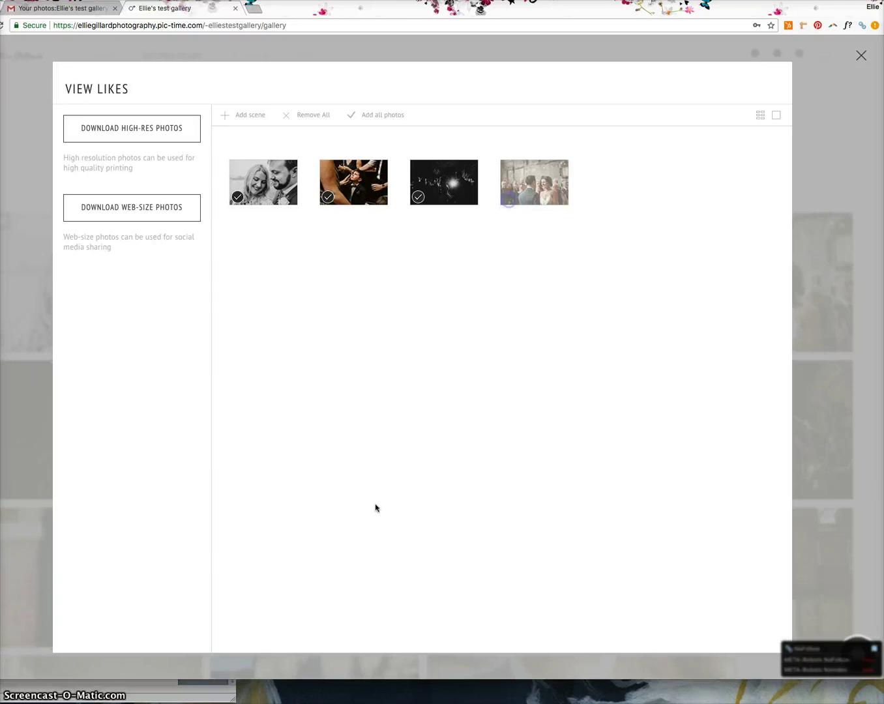
{"action": "left_click", "coordinate": [442, 423]}
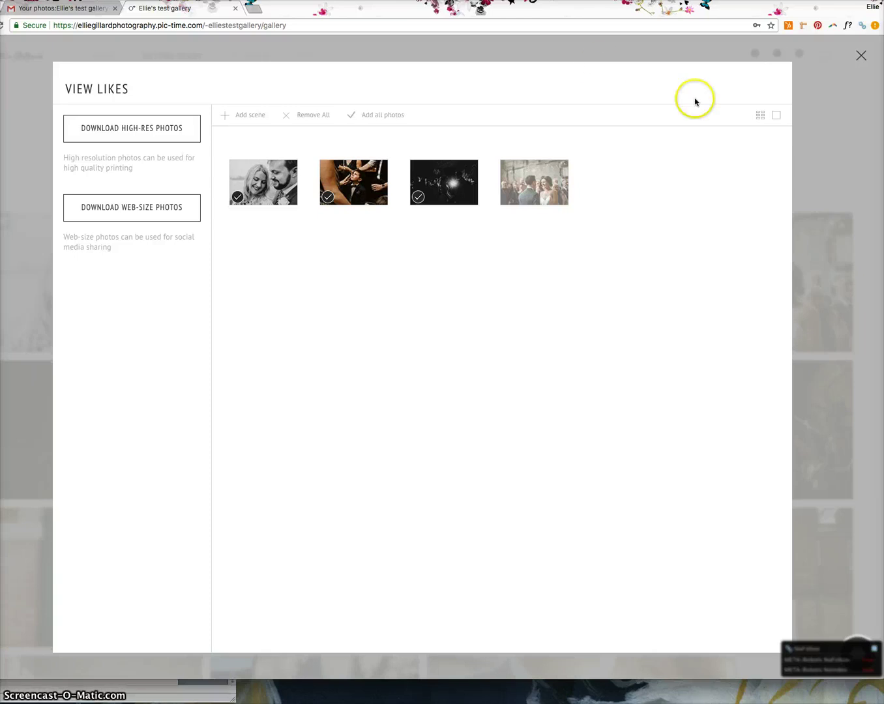
{"action": "left_click", "coordinate": [832, 116]}
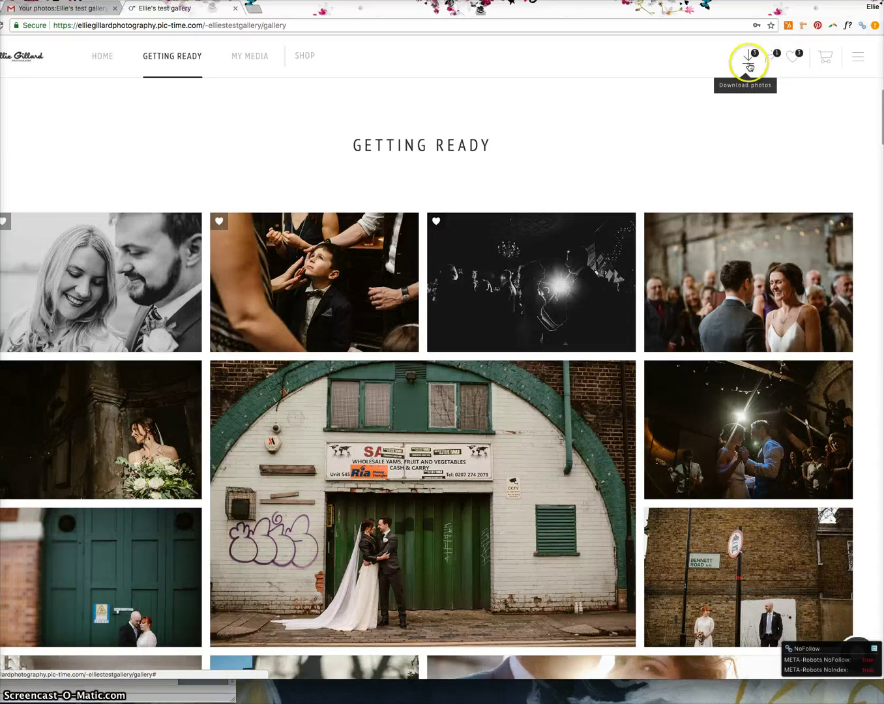
Step: Deselect all three photos in the download selection, then show the options for downloading all photos
{"action": "left_click", "coordinate": [748, 60]}
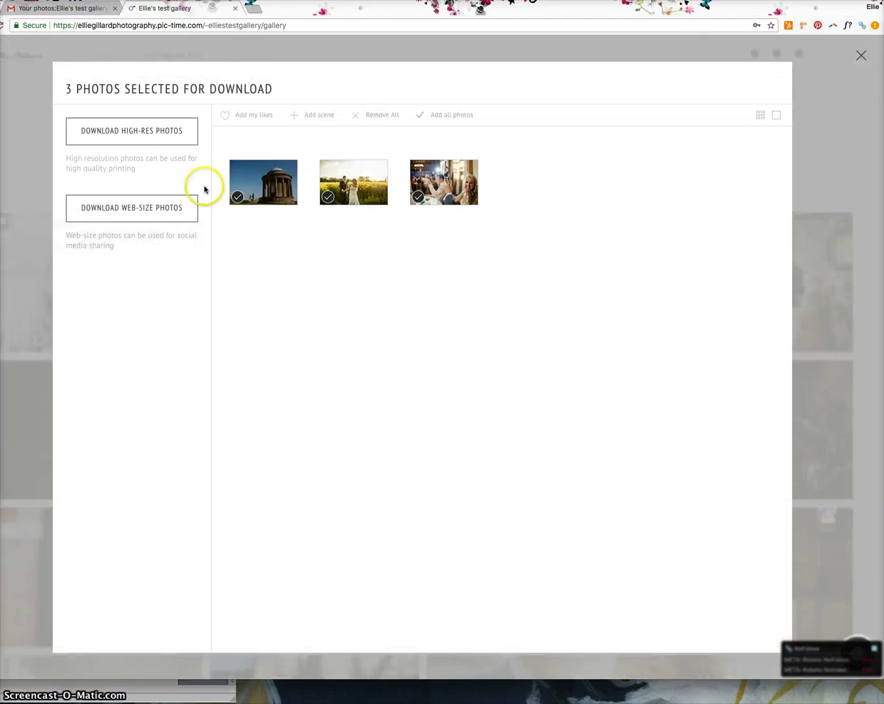
{"action": "left_click", "coordinate": [238, 197]}
{"action": "left_click", "coordinate": [327, 198]}
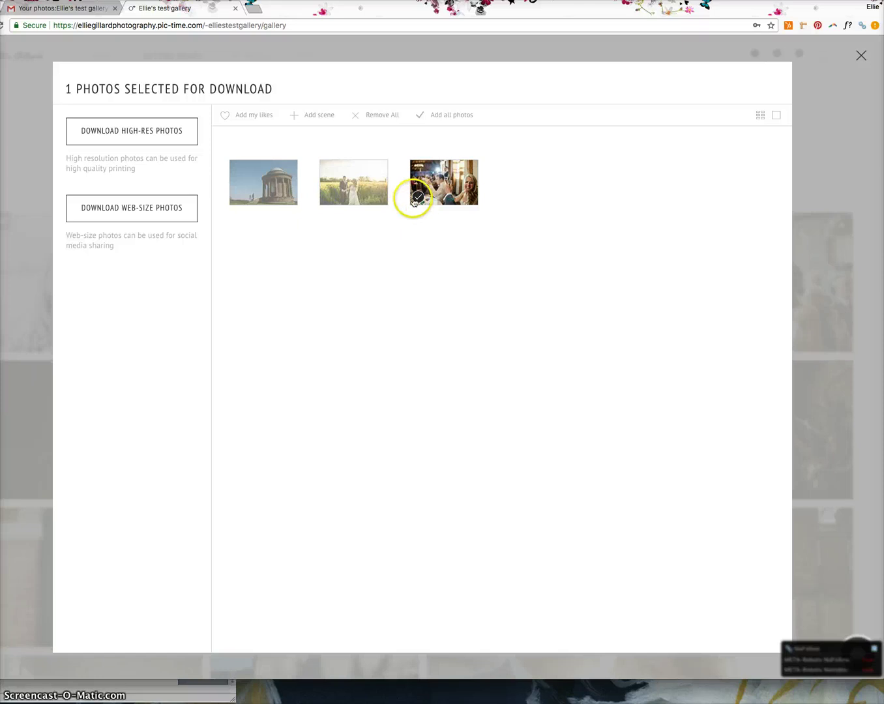
{"action": "left_click", "coordinate": [415, 197]}
{"action": "left_click", "coordinate": [859, 54]}
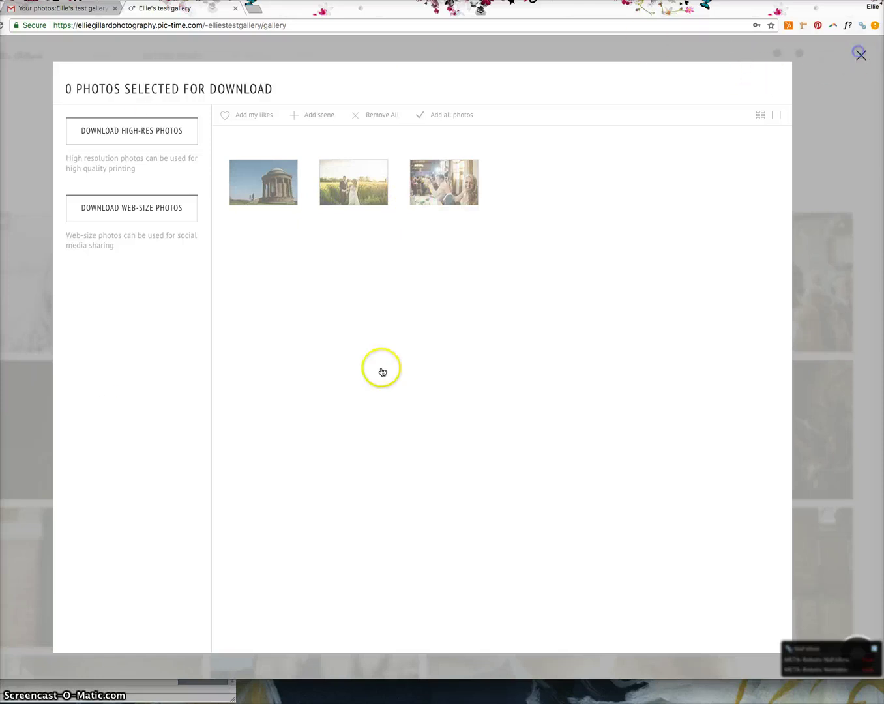
{"action": "left_click", "coordinate": [750, 58]}
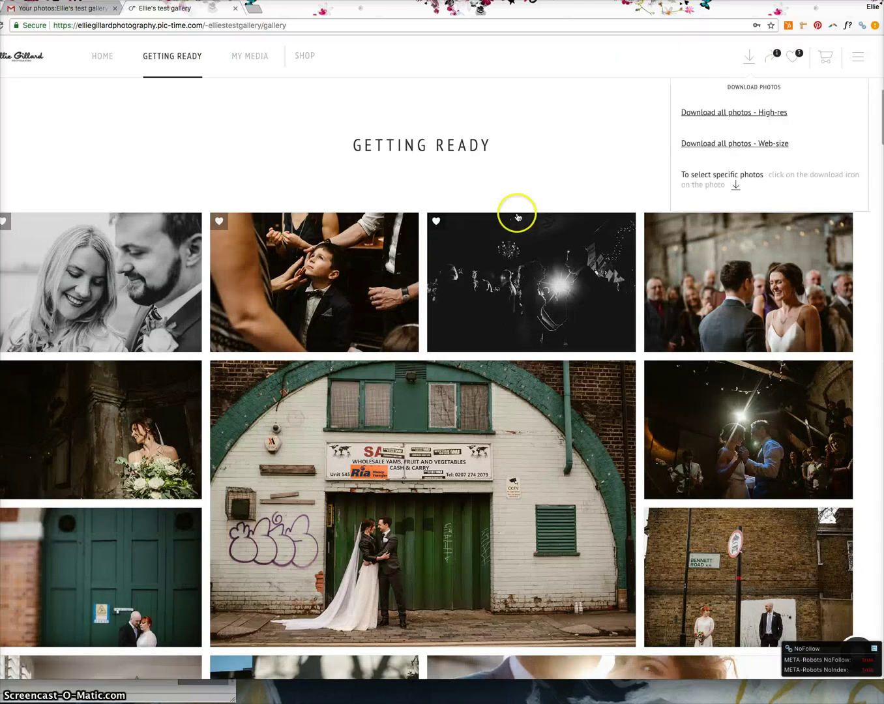
{"action": "left_click", "coordinate": [757, 93]}
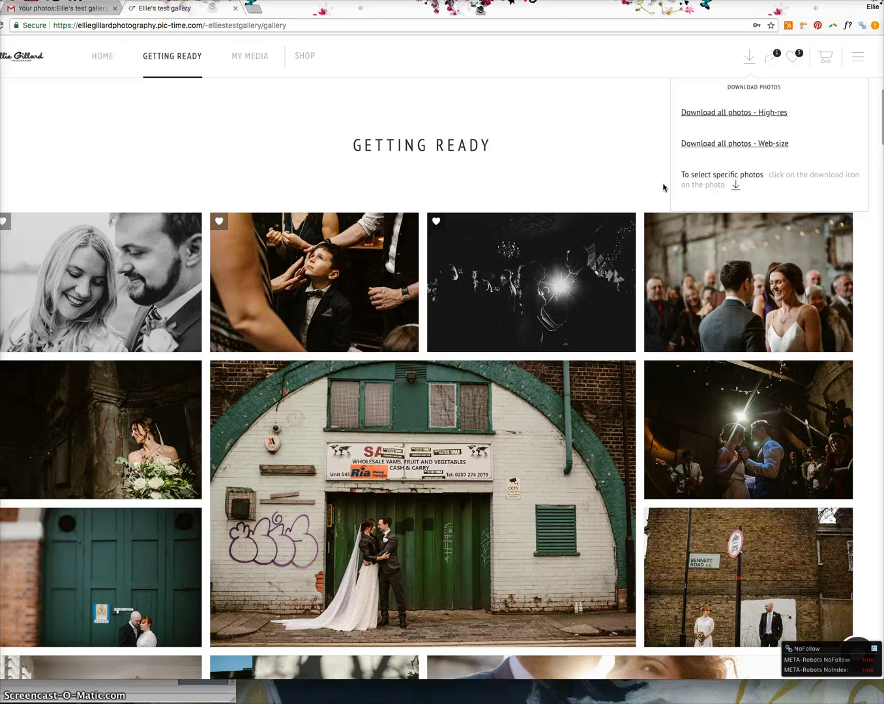
Step: View the backlit black-and-white couple photo enlarged, browse forward to the window silhouette photo and return to the gallery
{"action": "left_click", "coordinate": [541, 270]}
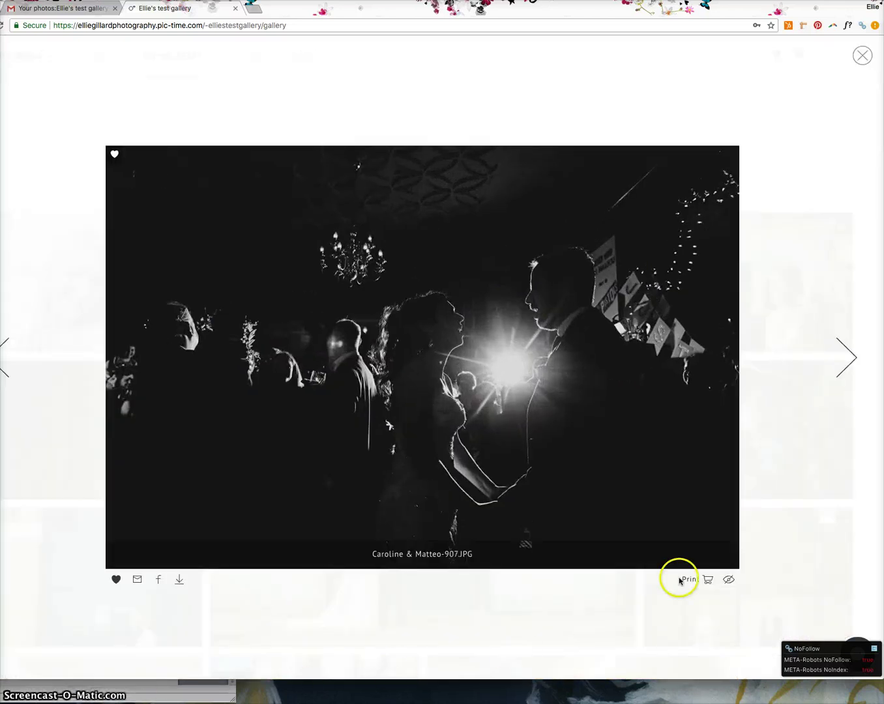
{"action": "left_click", "coordinate": [866, 340]}
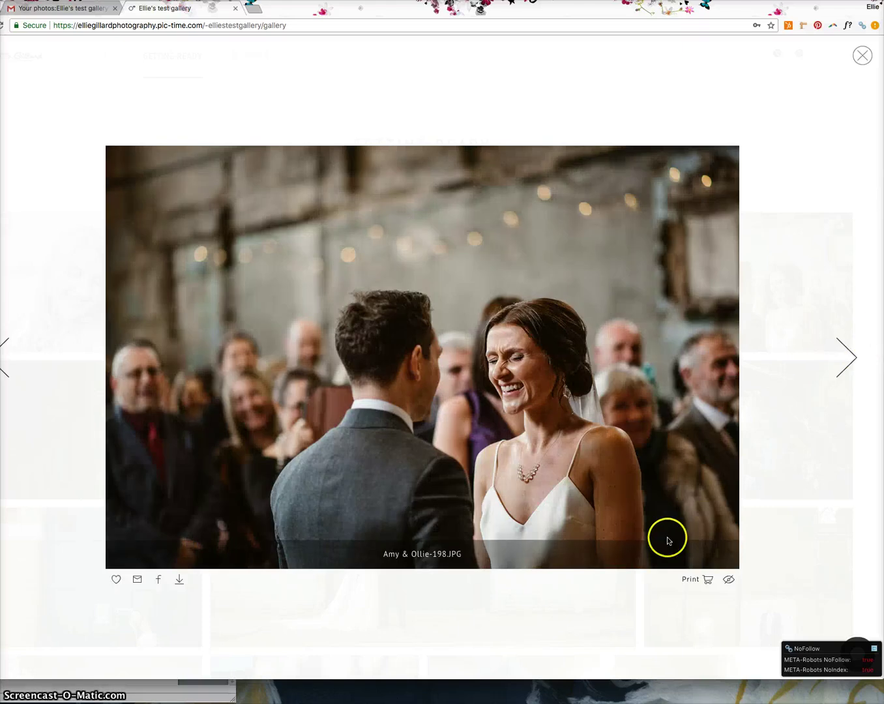
{"action": "left_click", "coordinate": [864, 347]}
{"action": "left_click", "coordinate": [849, 354]}
{"action": "left_click", "coordinate": [849, 357]}
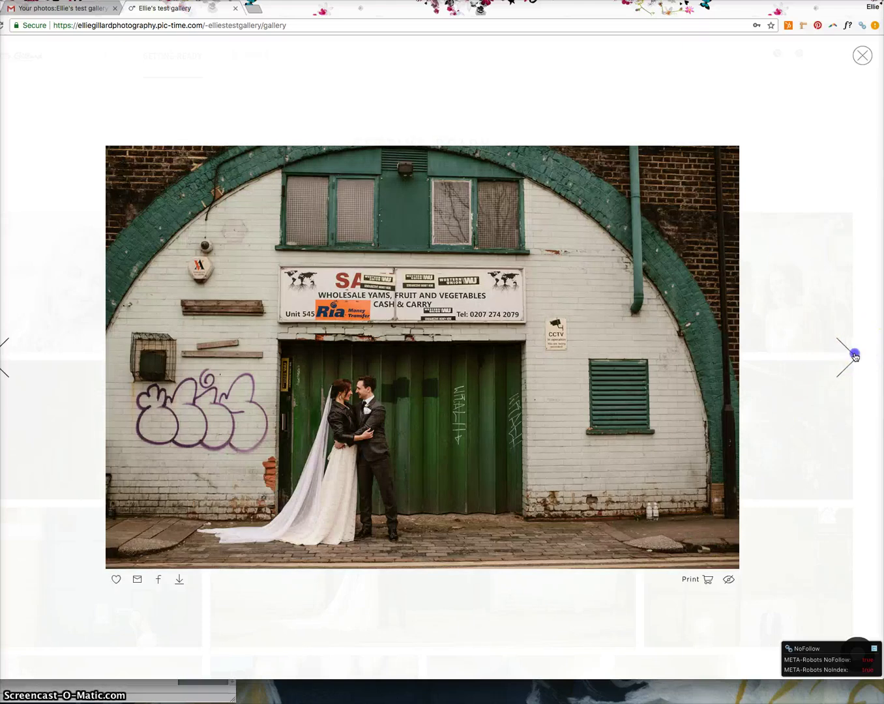
{"action": "left_click", "coordinate": [844, 356]}
{"action": "left_click", "coordinate": [845, 359]}
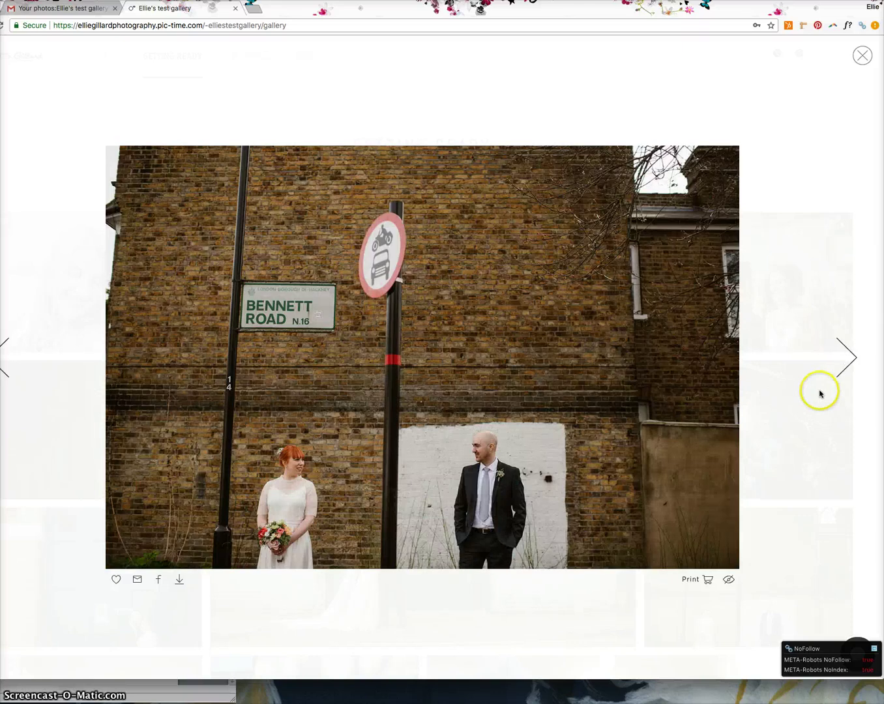
{"action": "left_click", "coordinate": [844, 360]}
{"action": "left_click", "coordinate": [843, 367]}
{"action": "left_click", "coordinate": [829, 401]}
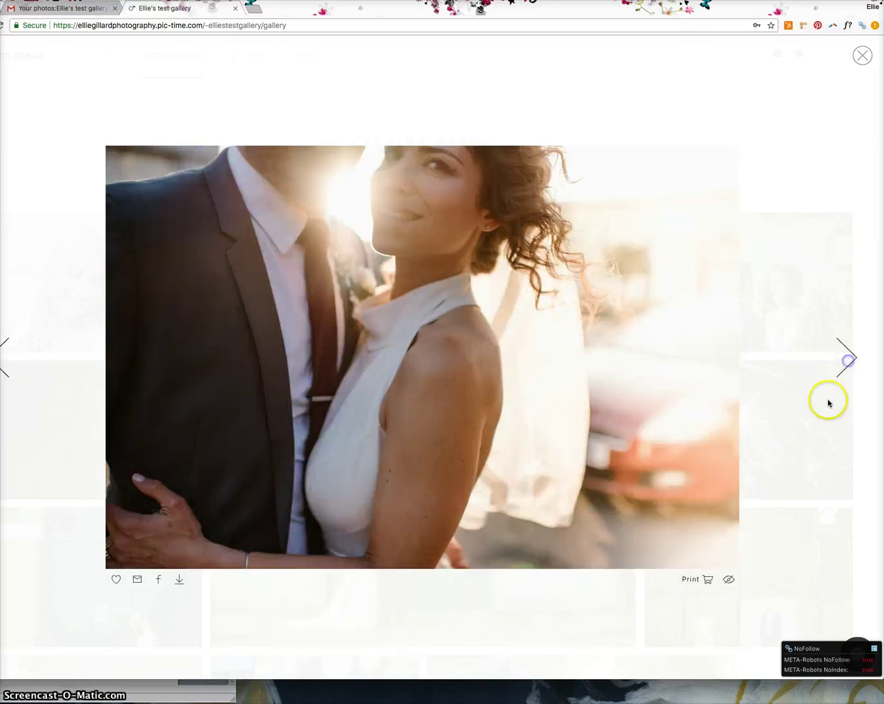
{"action": "left_click", "coordinate": [840, 380]}
{"action": "left_click", "coordinate": [837, 384]}
{"action": "left_click", "coordinate": [844, 381]}
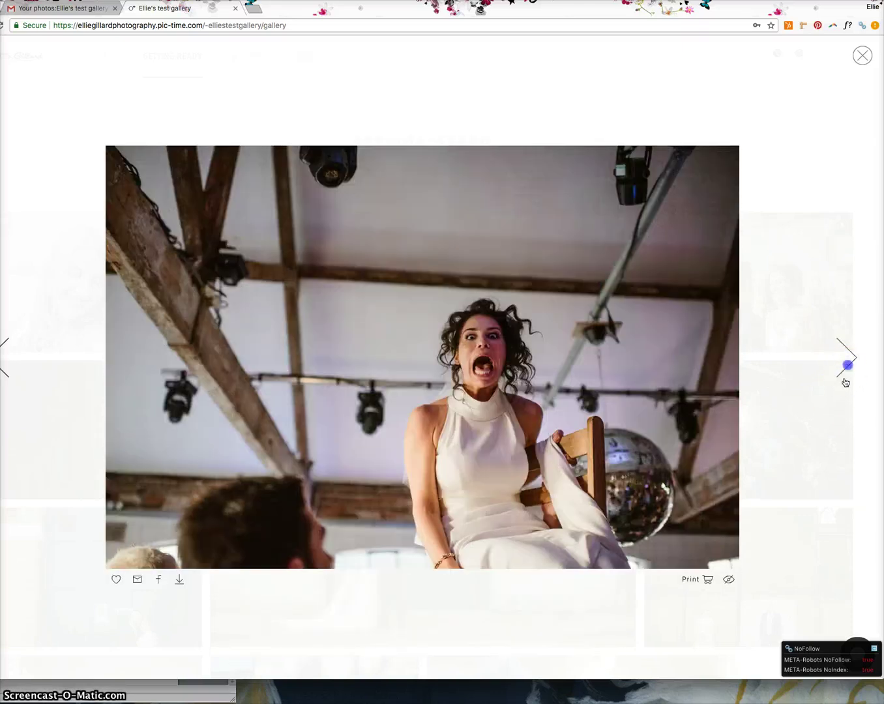
{"action": "left_click", "coordinate": [841, 379]}
{"action": "left_click", "coordinate": [843, 372]}
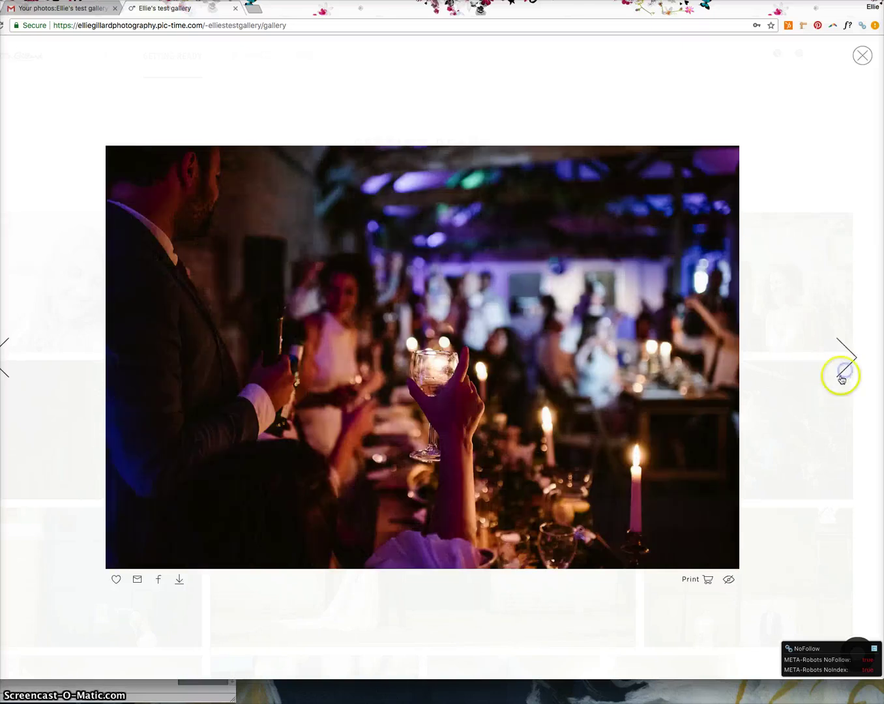
{"action": "left_click", "coordinate": [844, 387]}
{"action": "left_click", "coordinate": [849, 384]}
{"action": "left_click", "coordinate": [847, 378]}
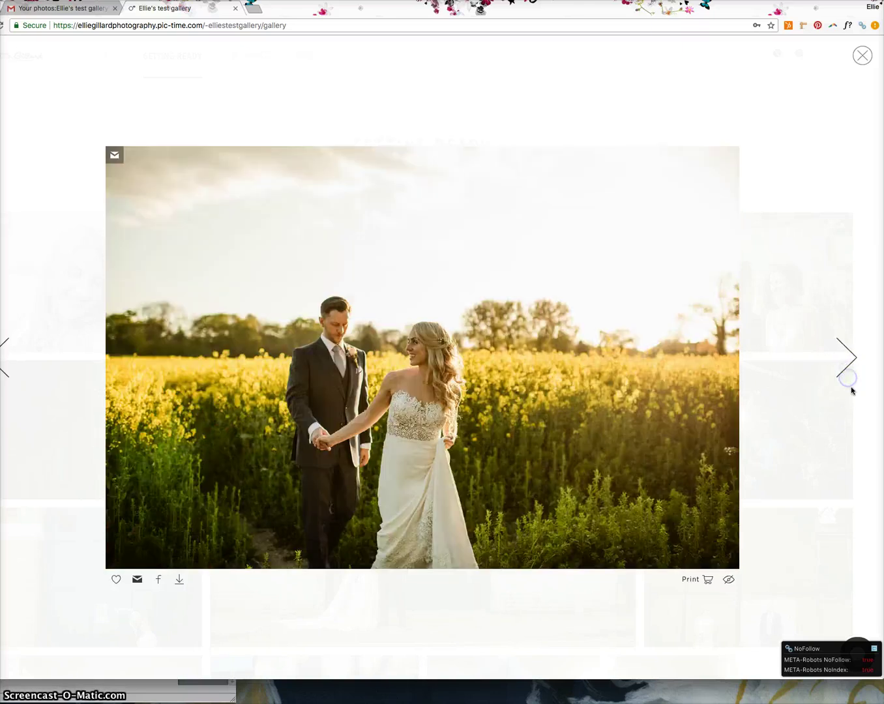
{"action": "left_click", "coordinate": [844, 378]}
{"action": "left_click", "coordinate": [843, 376]}
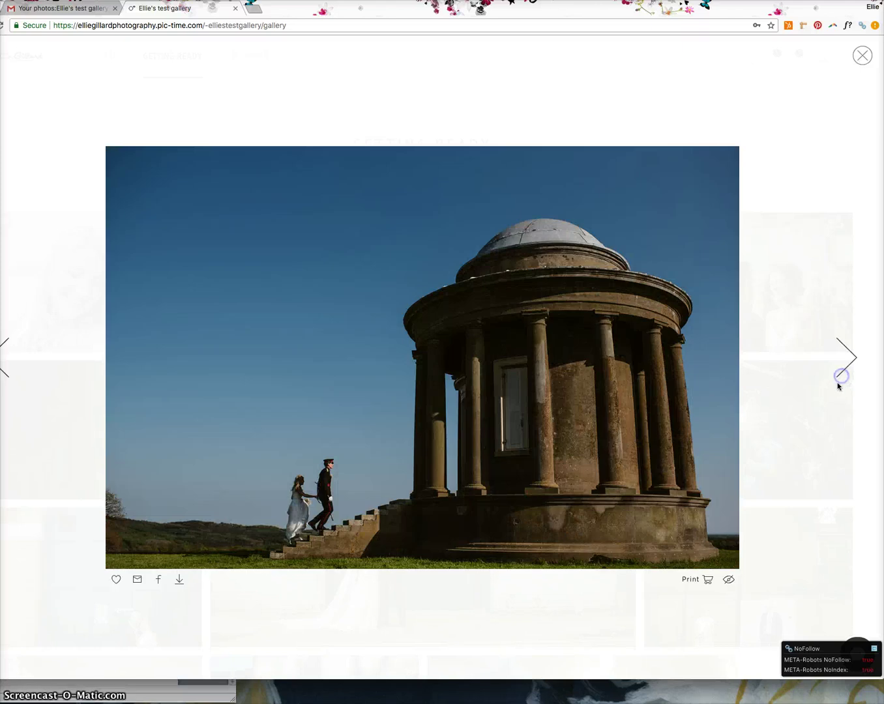
{"action": "left_click", "coordinate": [840, 374]}
{"action": "left_click", "coordinate": [839, 376]}
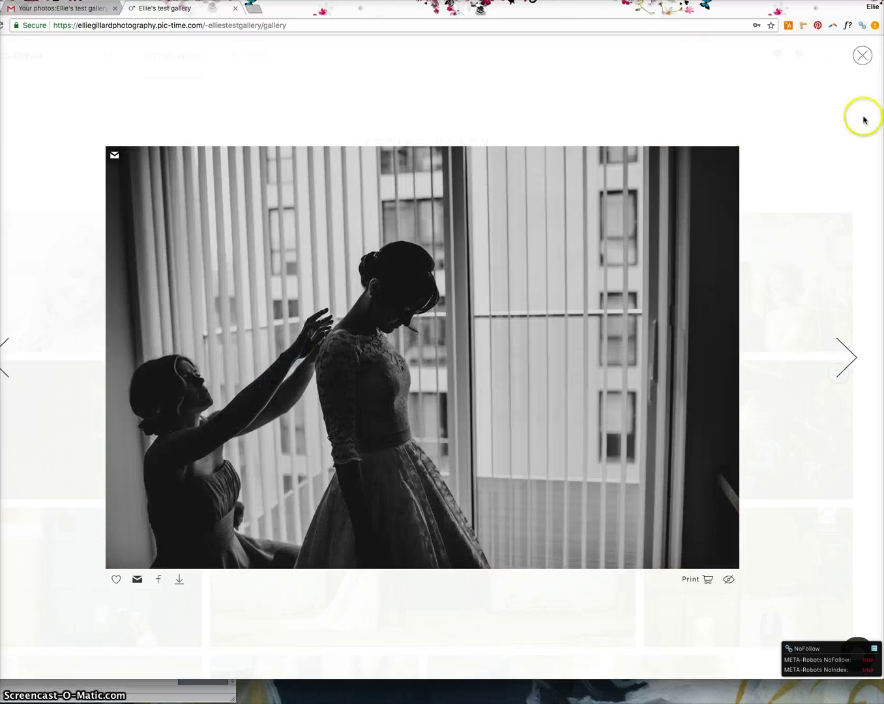
{"action": "left_click", "coordinate": [863, 56]}
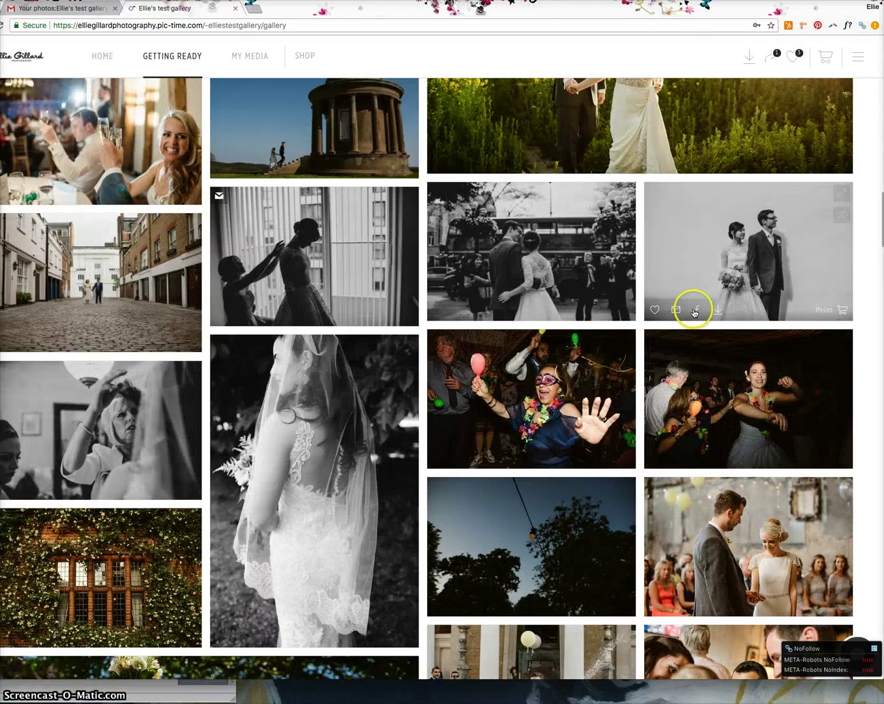